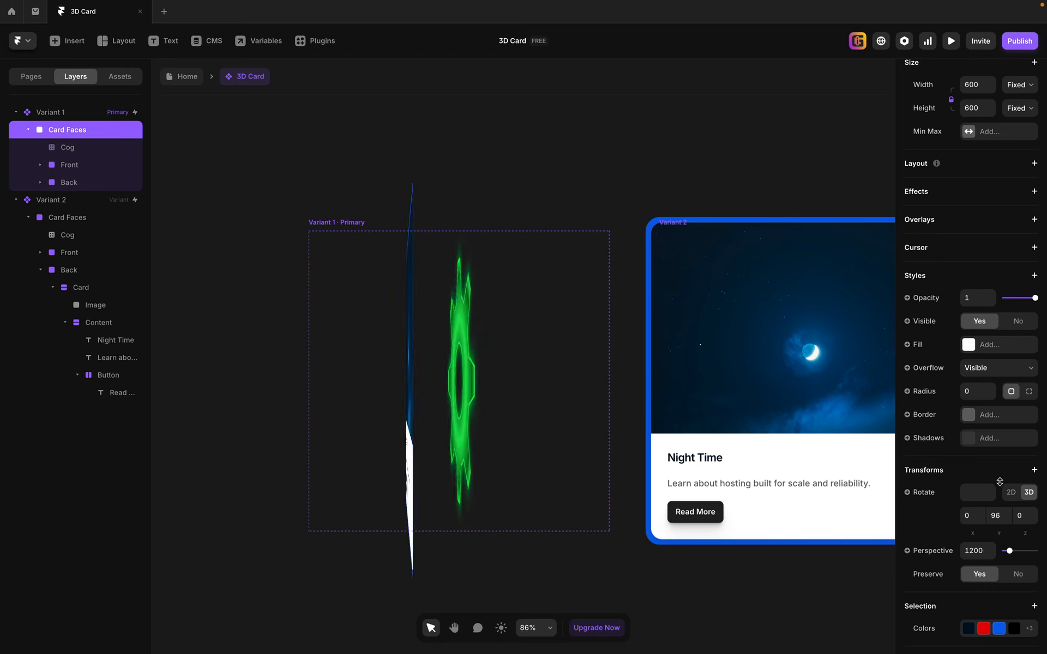
Set the Y rotation of the Card Faces layer in Variant 1 to 0.
{"action": "left_click", "coordinate": [998, 515]}
{"action": "type", "text": "0"}
{"action": "key", "text": "Return"}
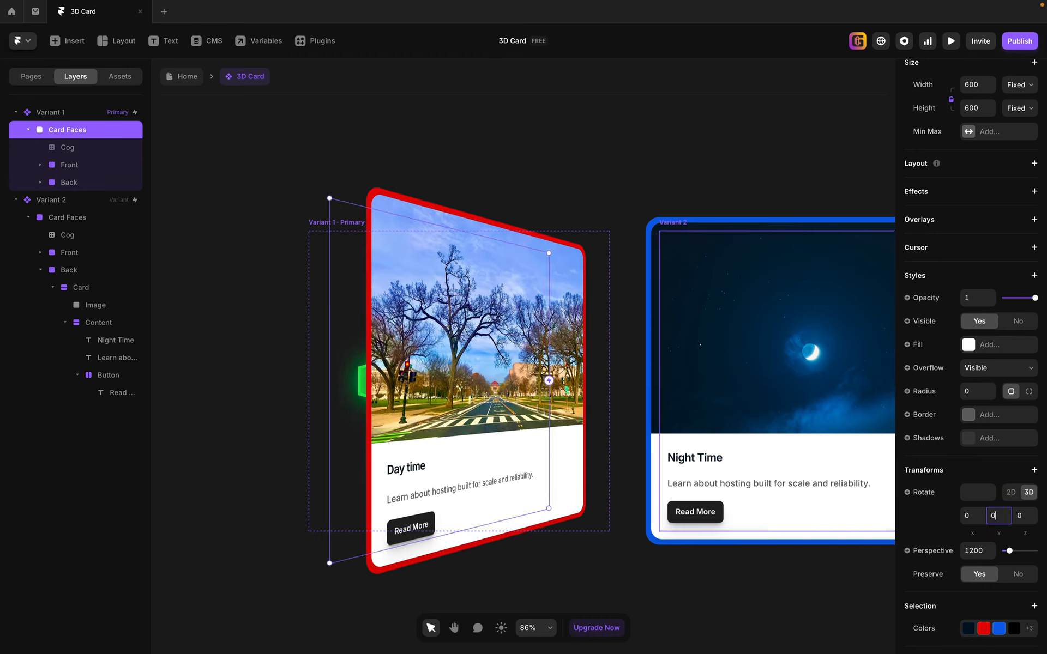
{"action": "left_click", "coordinate": [682, 142]}
{"action": "key", "text": "h"}
{"action": "left_click_drag", "start_coordinate": [712, 159], "coordinate": [609, 137]}
{"action": "key", "text": "v"}
{"action": "scroll", "coordinate": [562, 213], "scroll_direction": "down", "scroll_amount": 5}
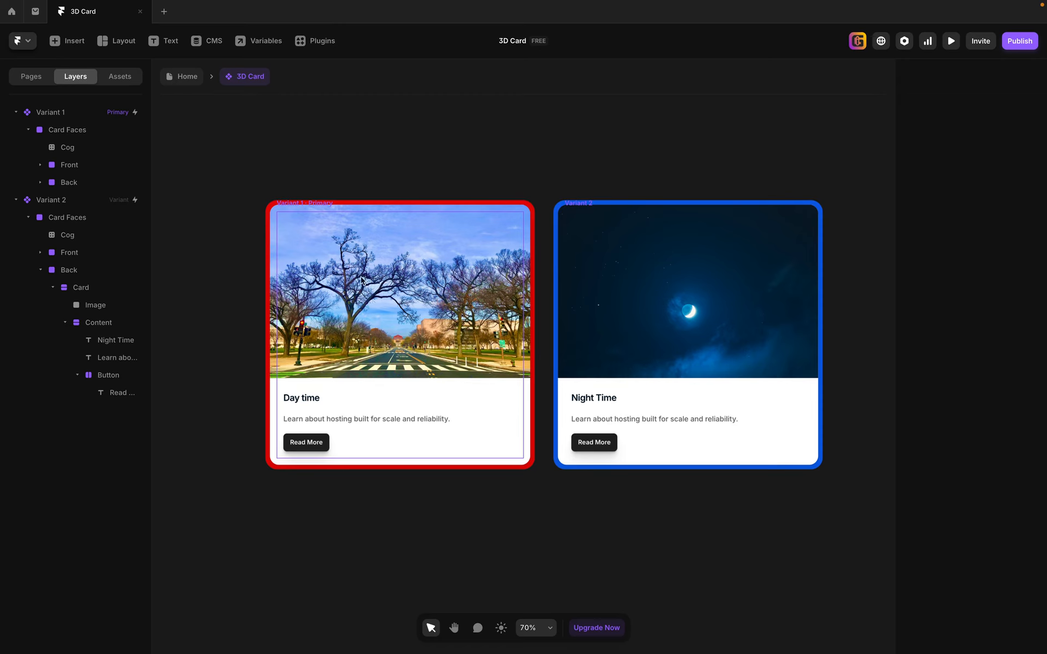
Preview the 3D card, flip it repeatedly between its day and night faces, and return to the editor.
{"action": "left_click", "coordinate": [954, 43]}
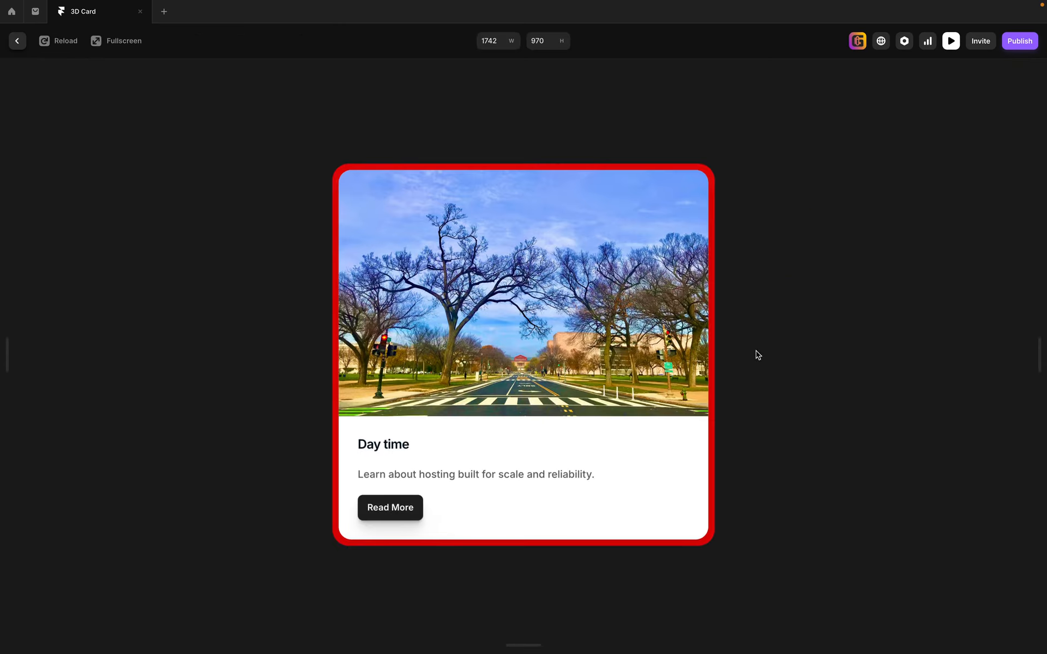
{"action": "left_click", "coordinate": [463, 375]}
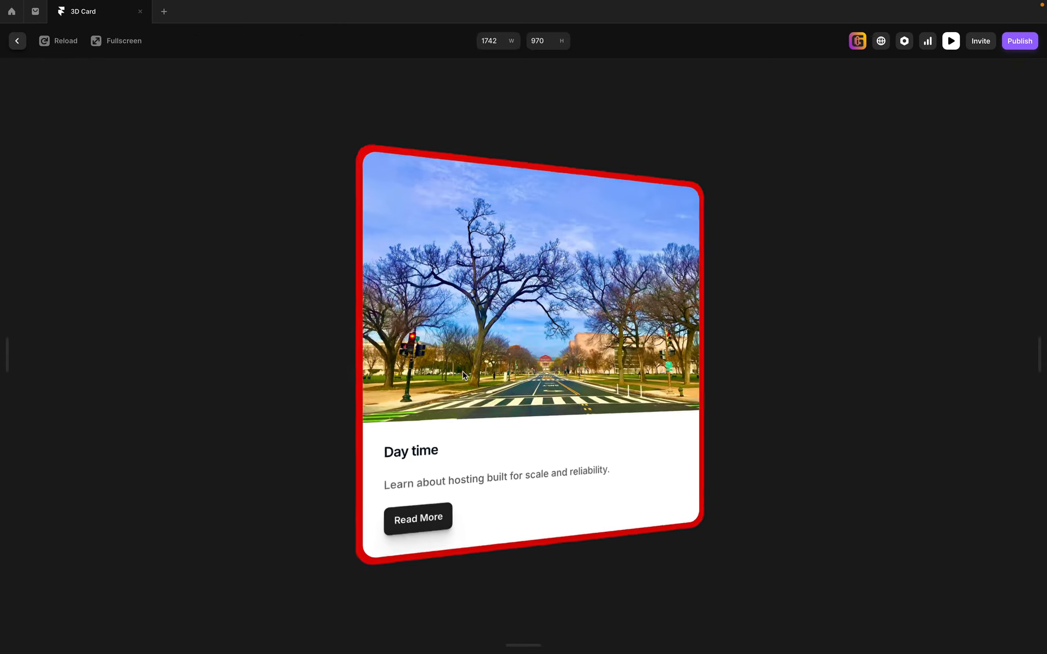
{"action": "left_click", "coordinate": [519, 372]}
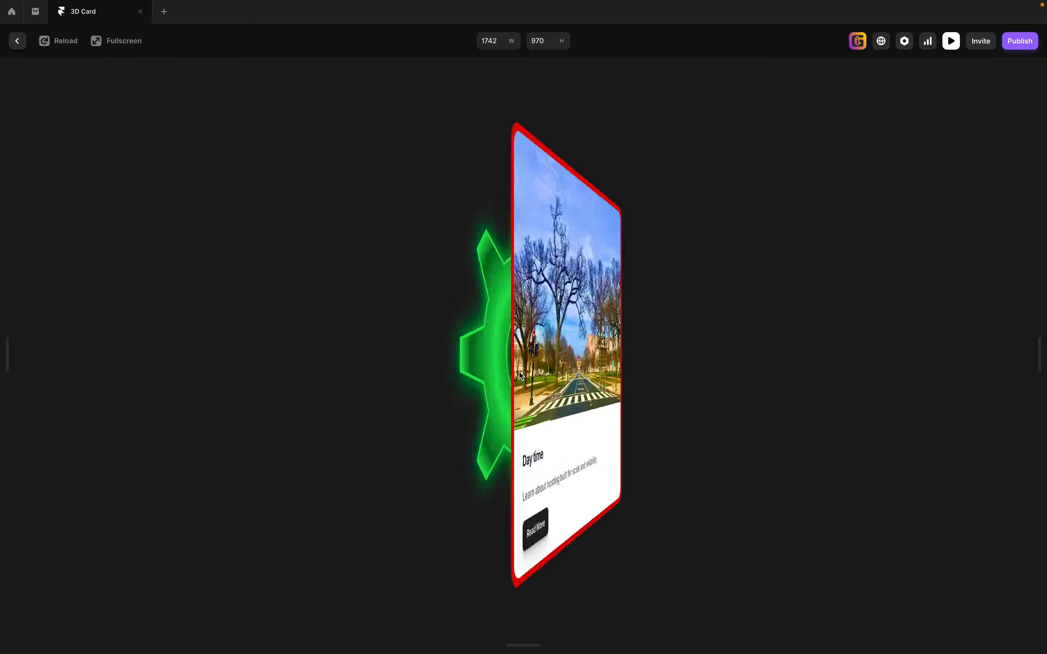
{"action": "left_click", "coordinate": [508, 364]}
{"action": "left_click", "coordinate": [508, 364]}
{"action": "left_click", "coordinate": [507, 363]}
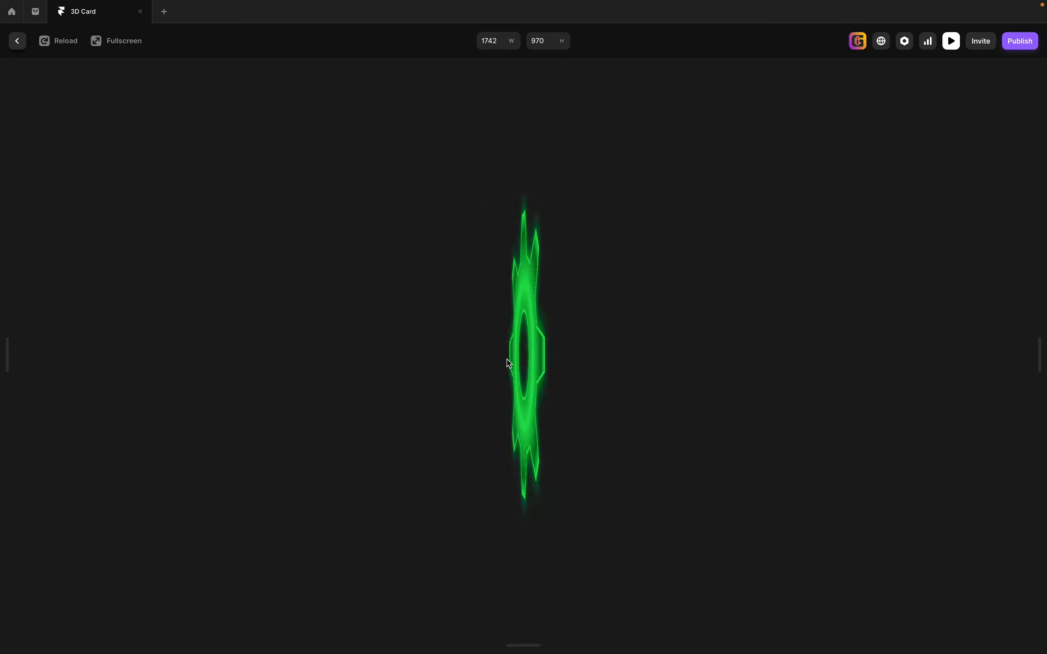
{"action": "left_click", "coordinate": [508, 363]}
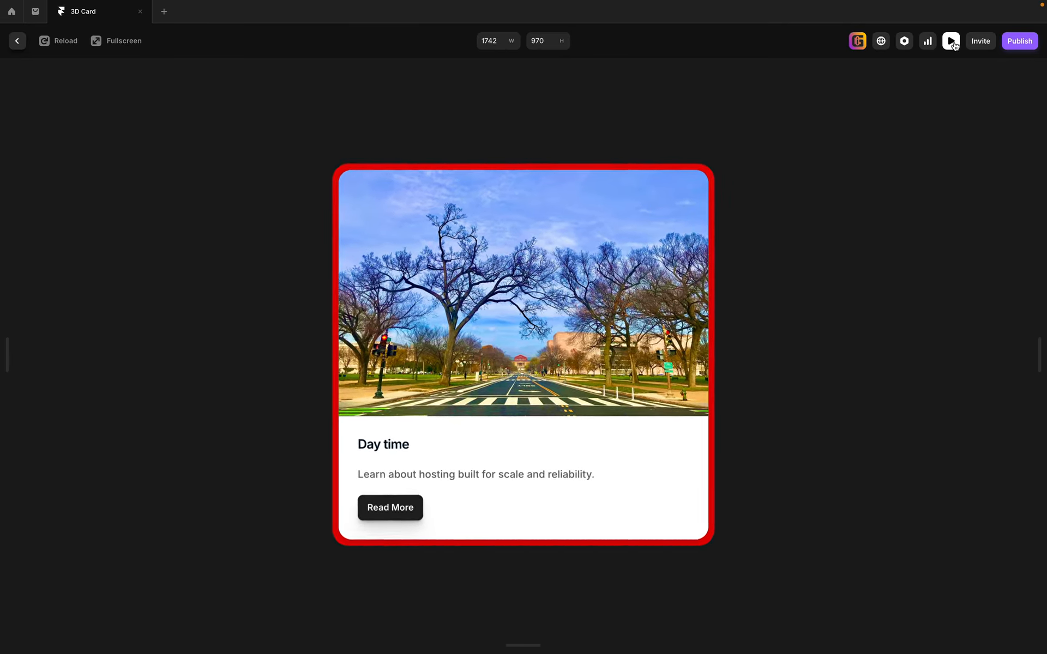
{"action": "left_click", "coordinate": [952, 42]}
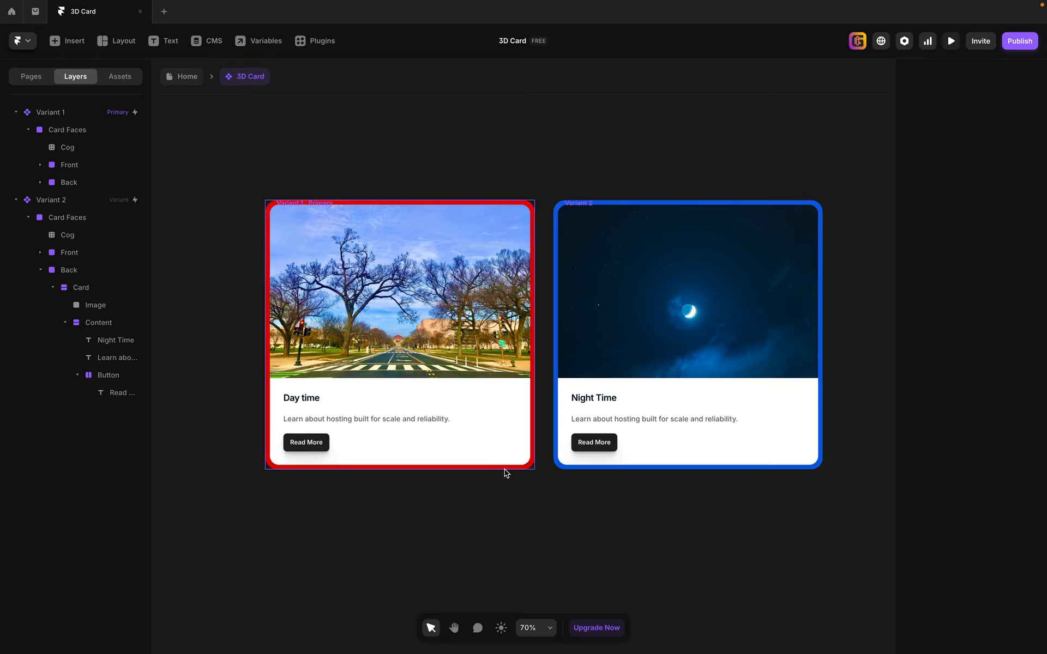
Hide the Back face in Variant 2 and select the Cog layer behind it.
{"action": "left_click", "coordinate": [584, 203]}
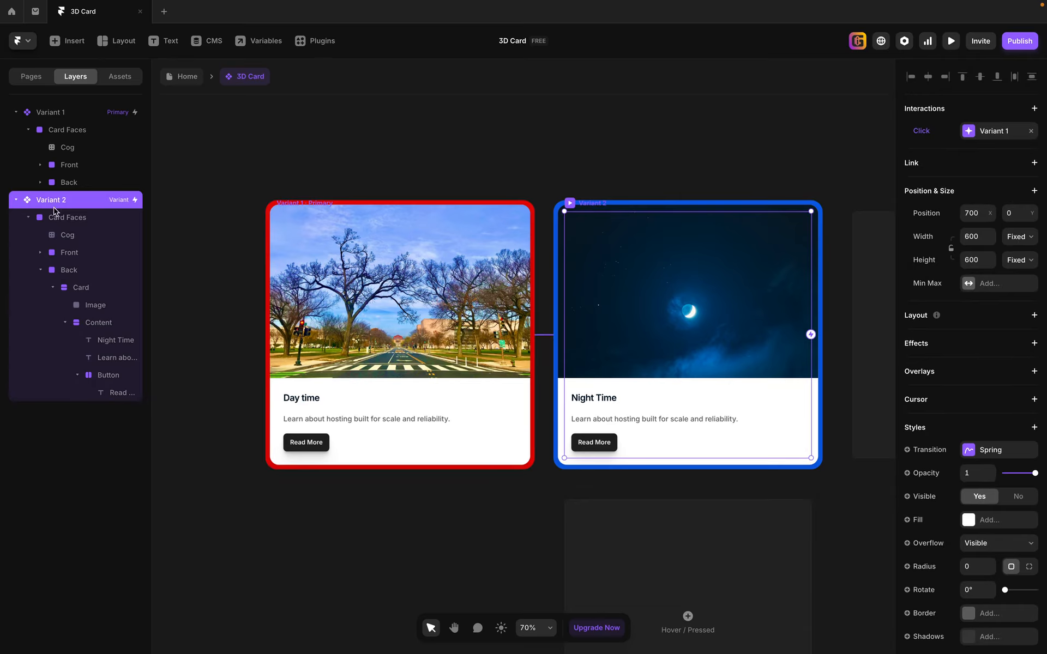
{"action": "left_click", "coordinate": [79, 270]}
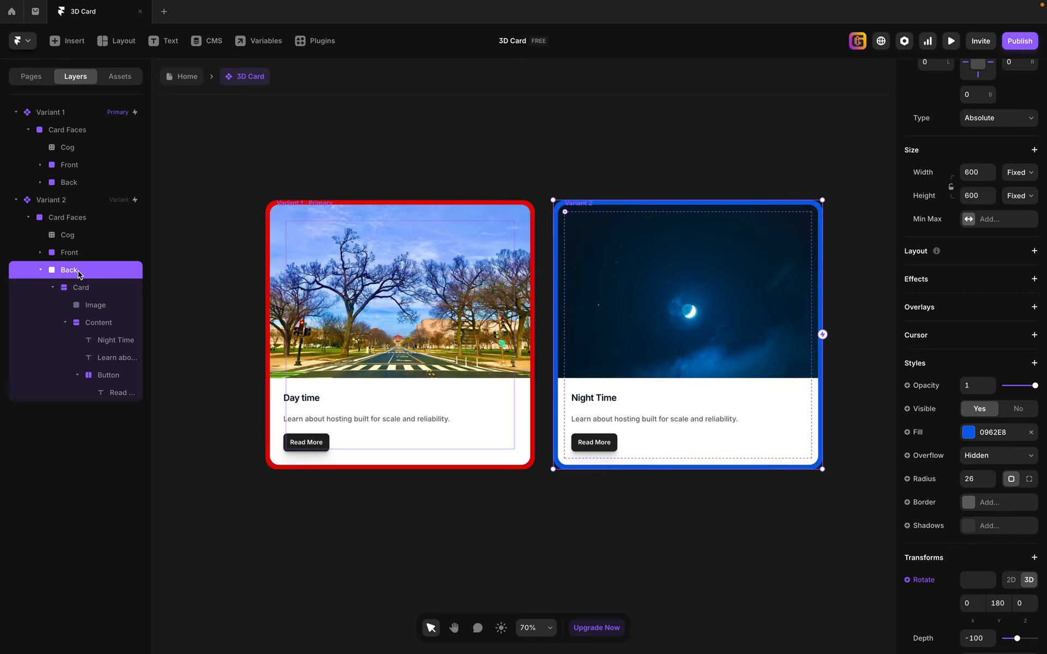
{"action": "key", "text": "ctrl+shift+h"}
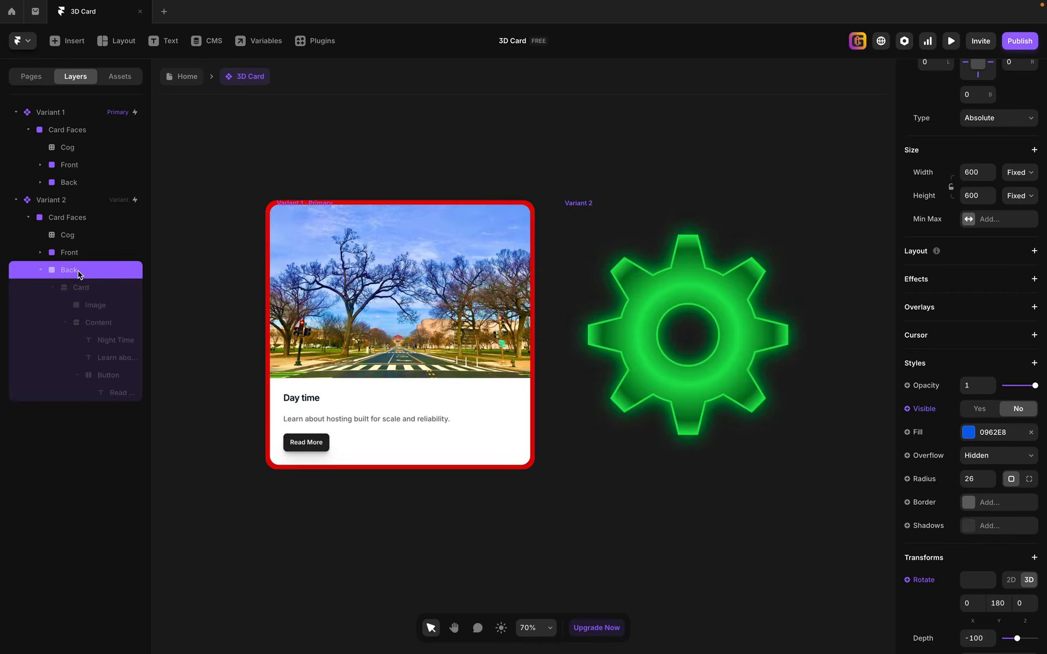
{"action": "left_click", "coordinate": [710, 301]}
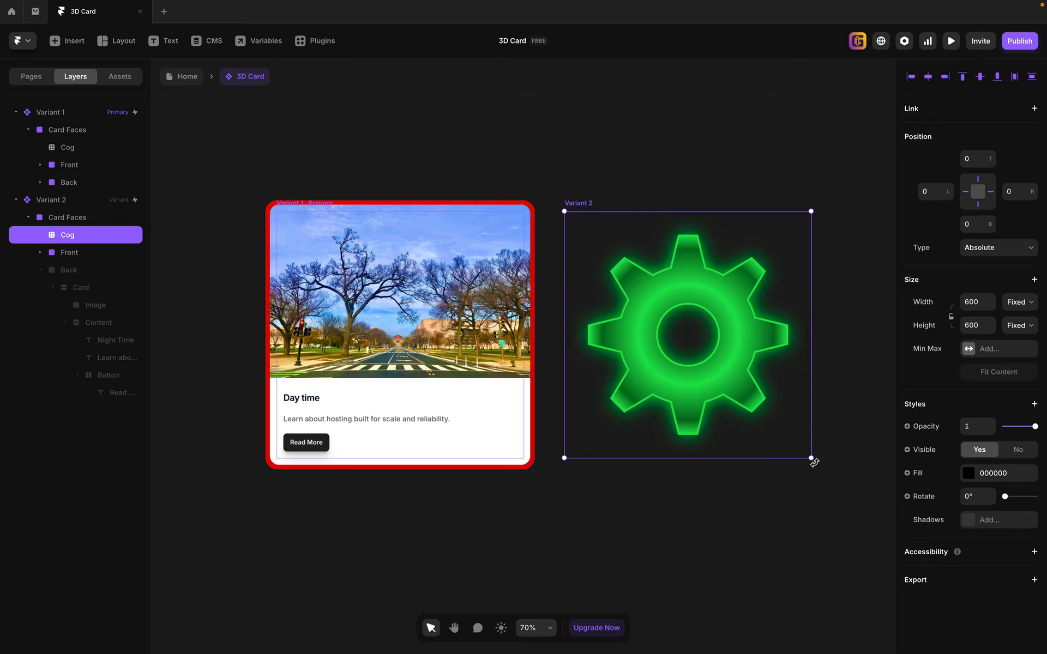
{"action": "left_click_drag", "start_coordinate": [814, 463], "coordinate": [558, 224]}
Make the Back face in Variant 2 visible again.
{"action": "left_click", "coordinate": [90, 289]}
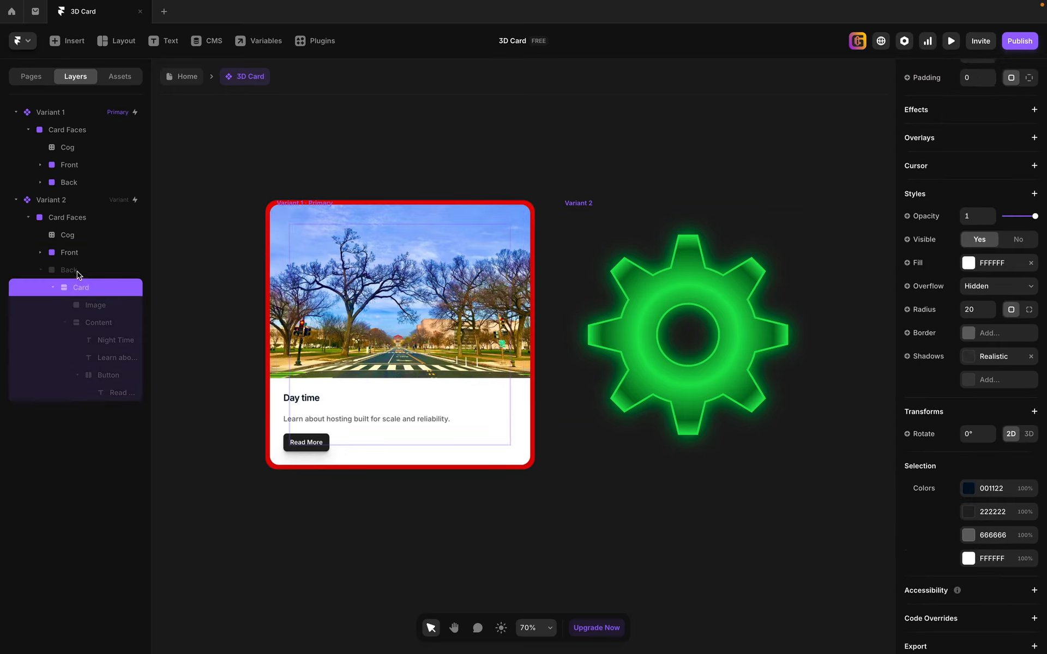
{"action": "left_click", "coordinate": [78, 271]}
{"action": "key", "text": "super+shift+h"}
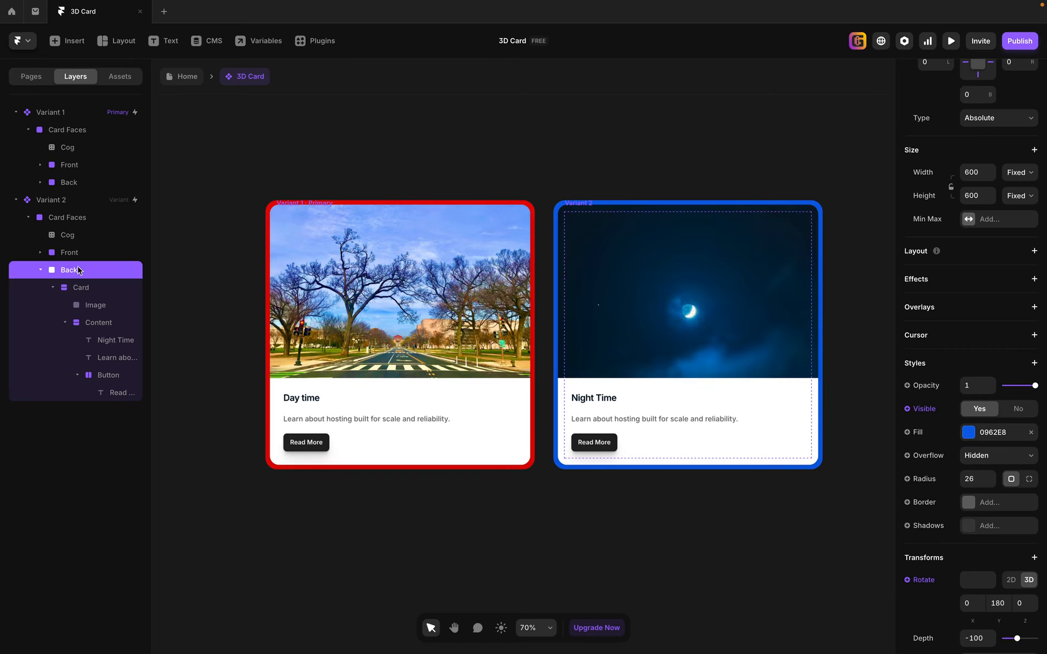
Preview the card again, flipping it several times to examine the cog between the two faces, and close the preview.
{"action": "left_click", "coordinate": [275, 208]}
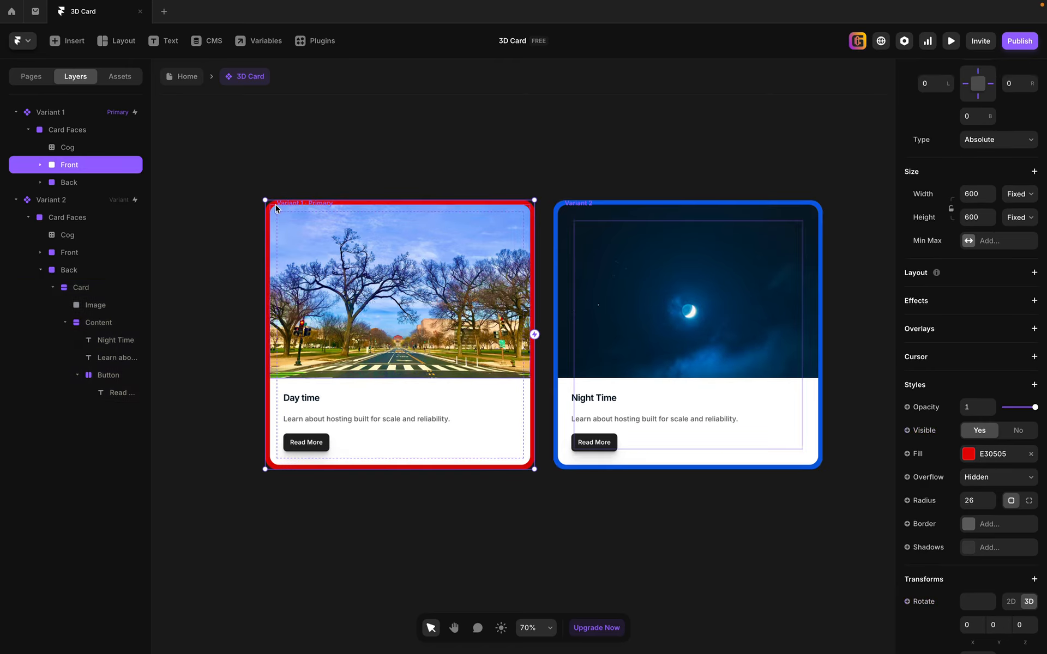
{"action": "left_click", "coordinate": [952, 42]}
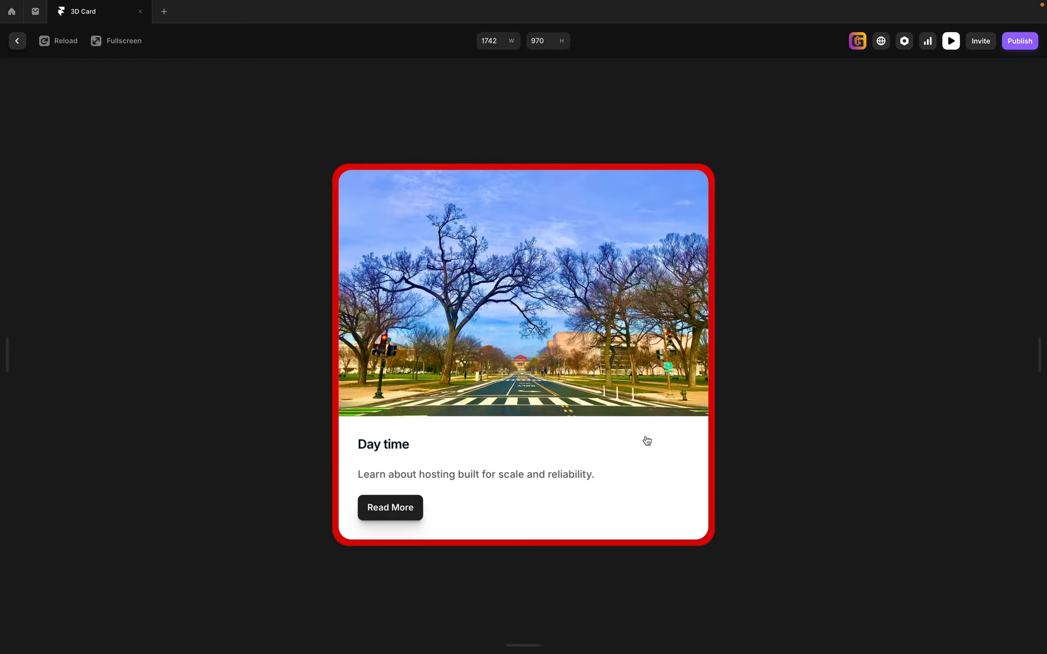
{"action": "left_click", "coordinate": [537, 476]}
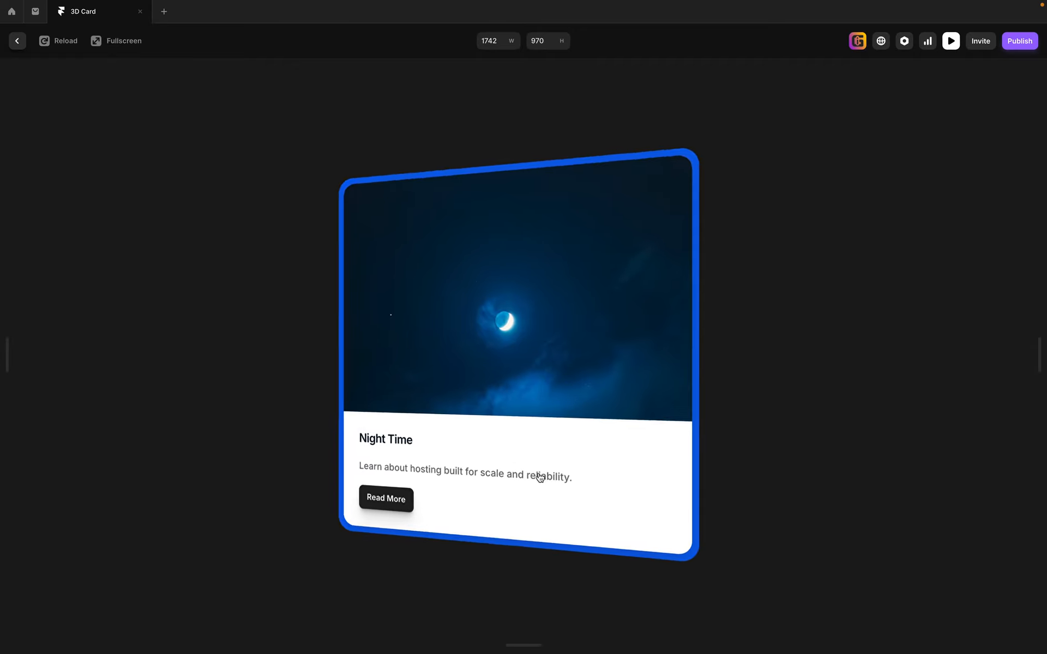
{"action": "left_click", "coordinate": [540, 478]}
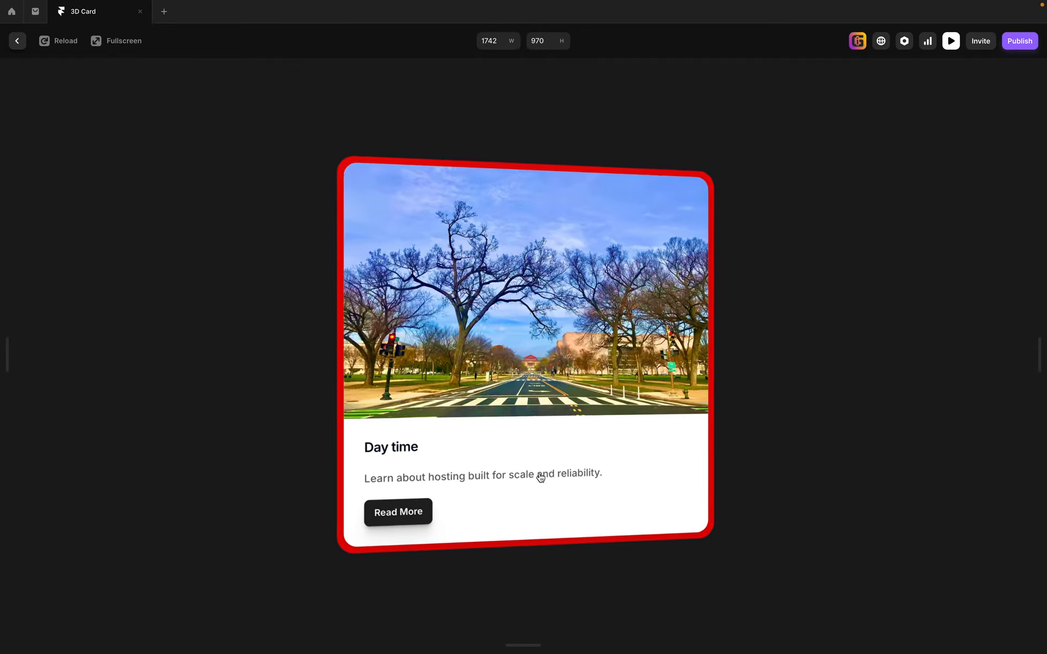
{"action": "left_click", "coordinate": [540, 478]}
{"action": "left_click", "coordinate": [540, 478]}
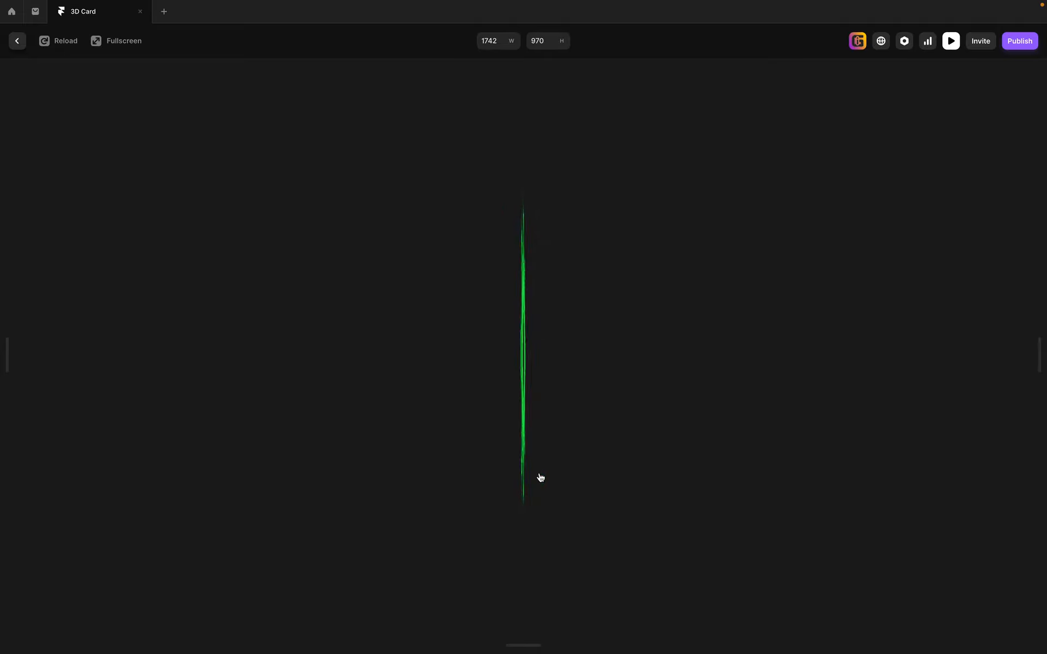
{"action": "left_click", "coordinate": [540, 477]}
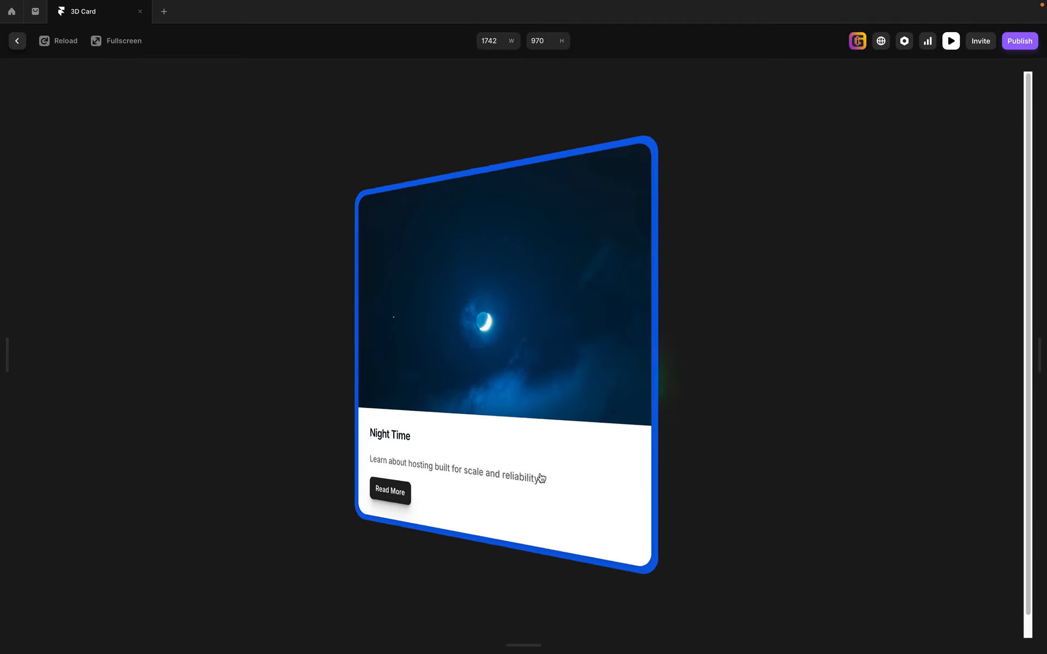
{"action": "left_click", "coordinate": [540, 478]}
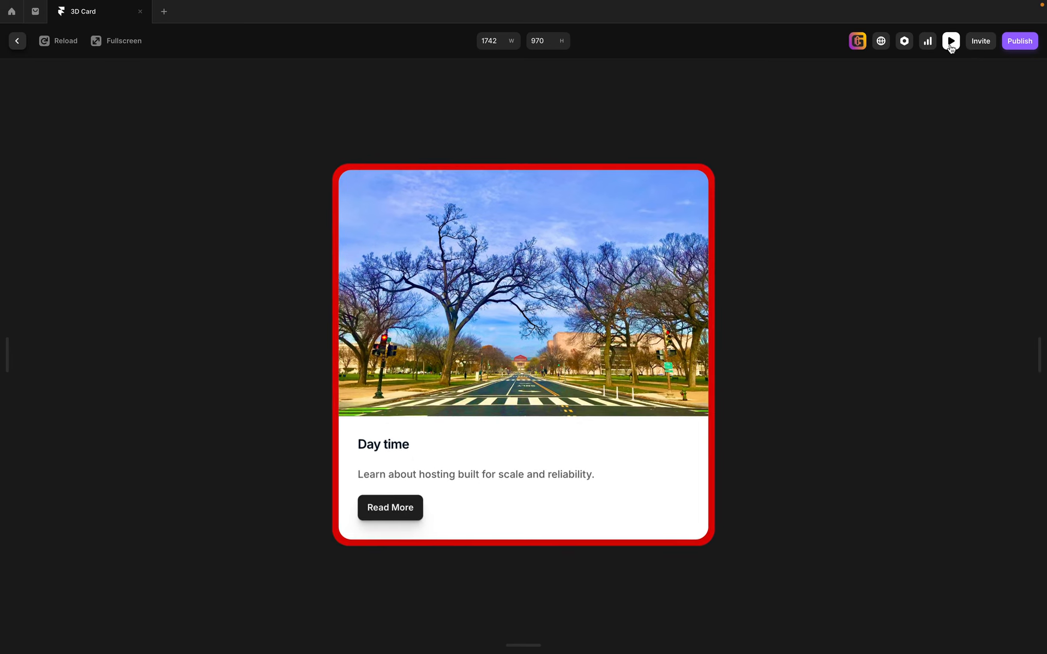
{"action": "left_click", "coordinate": [951, 41]}
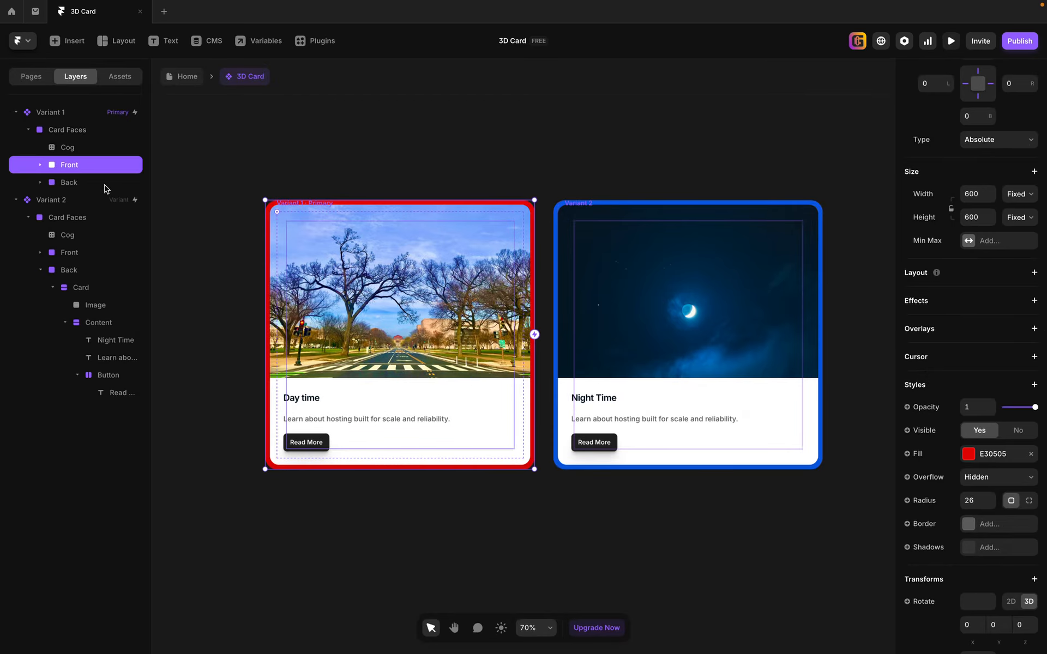
Set Backface to Visible for both the Front and Back faces of Variant 1.
{"action": "left_click", "coordinate": [49, 114]}
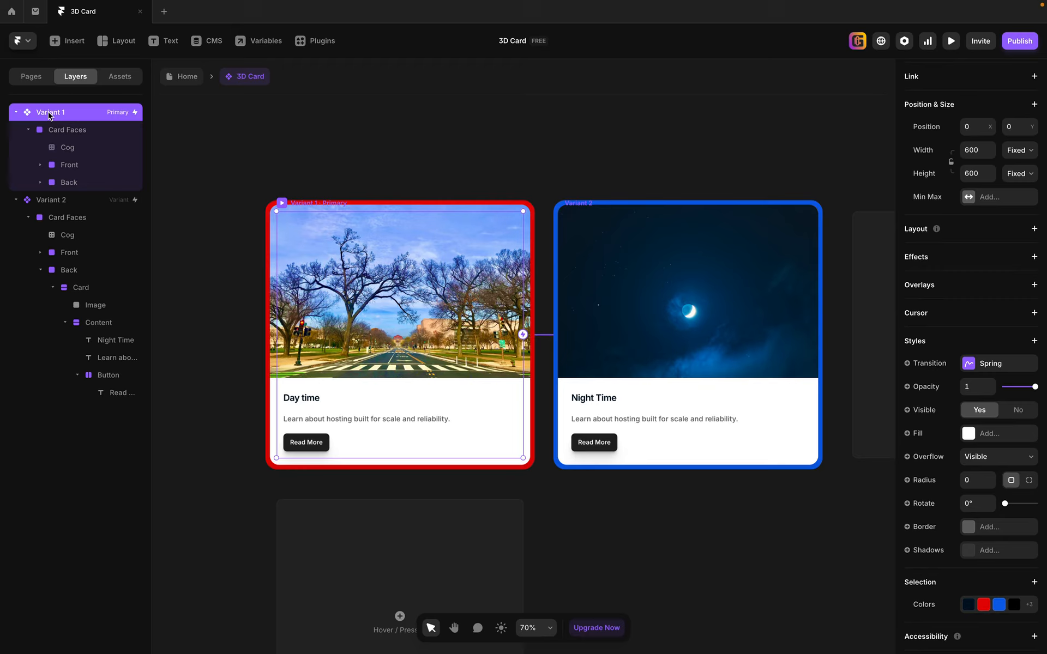
{"action": "left_click", "coordinate": [71, 164]}
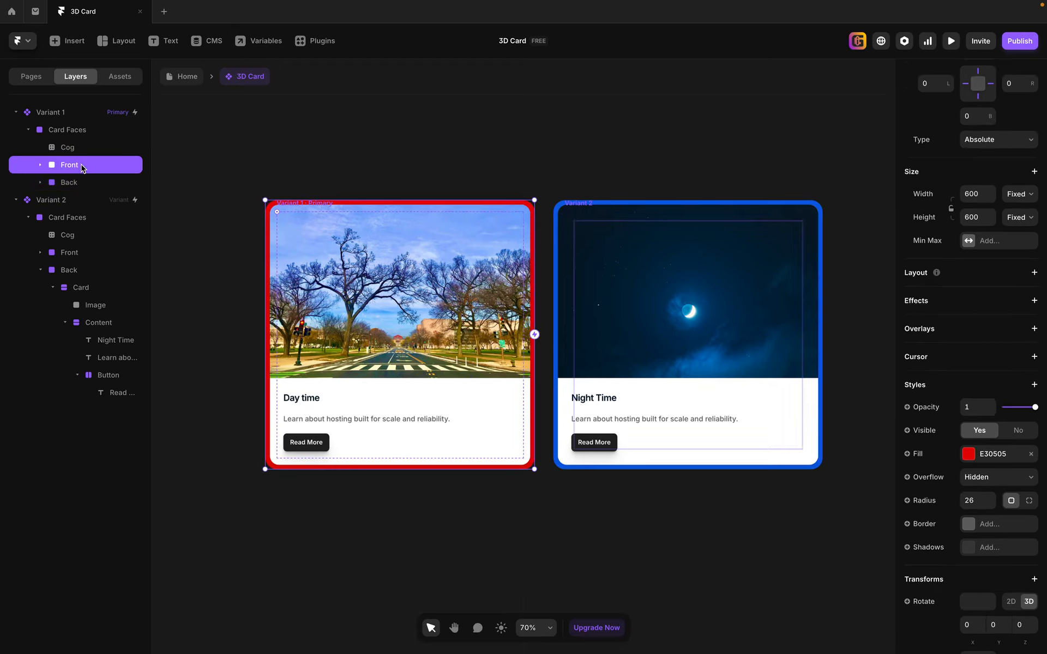
{"action": "left_click", "coordinate": [80, 185], "text": "shift"}
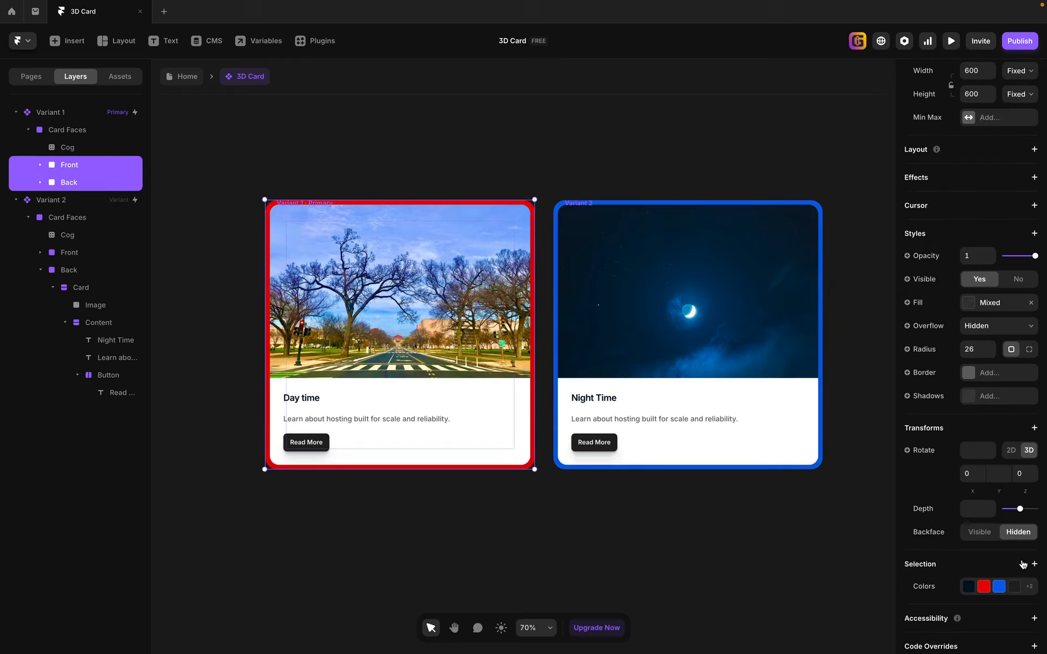
{"action": "left_click", "coordinate": [980, 532]}
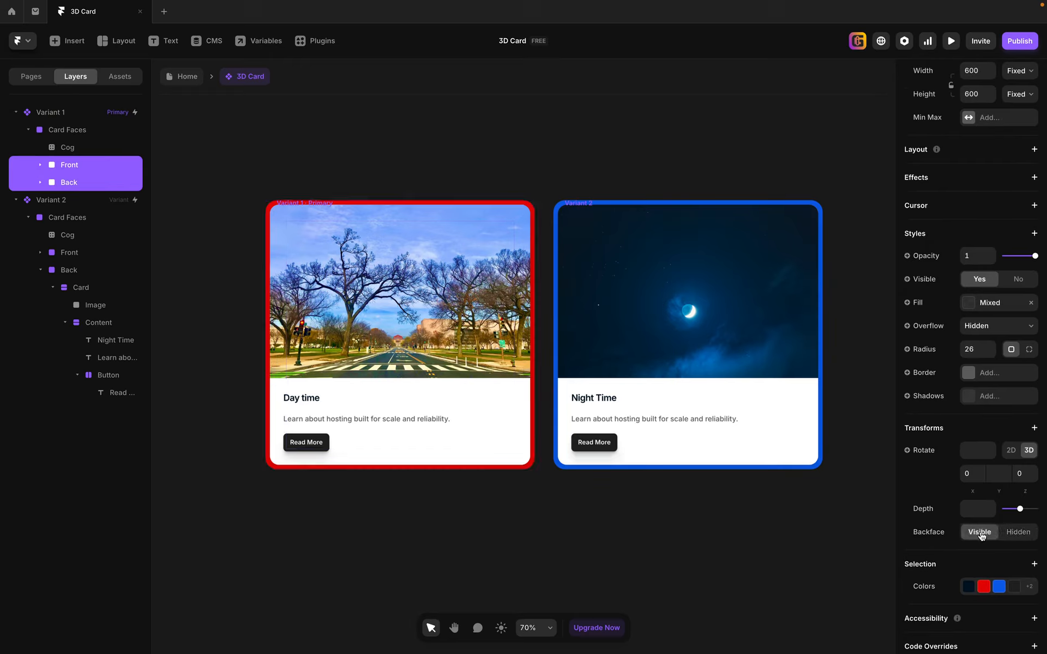
Preview the card flip with visible backfaces by turning the card several times, and return to the editor.
{"action": "left_click", "coordinate": [951, 40]}
{"action": "left_click", "coordinate": [497, 377]}
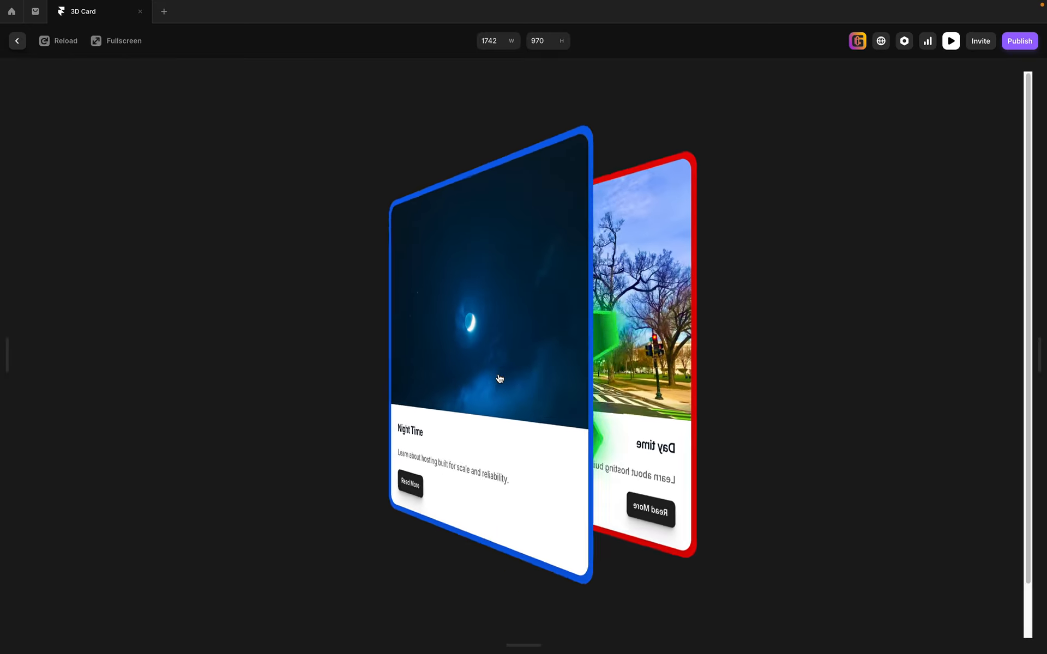
{"action": "left_click", "coordinate": [517, 387]}
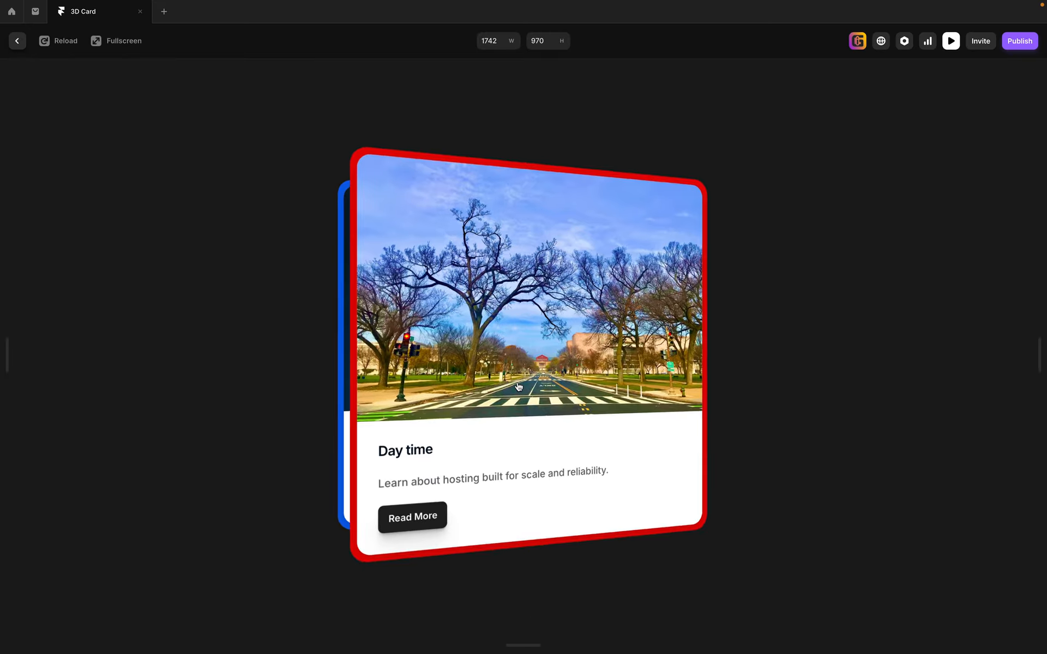
{"action": "left_click", "coordinate": [518, 386]}
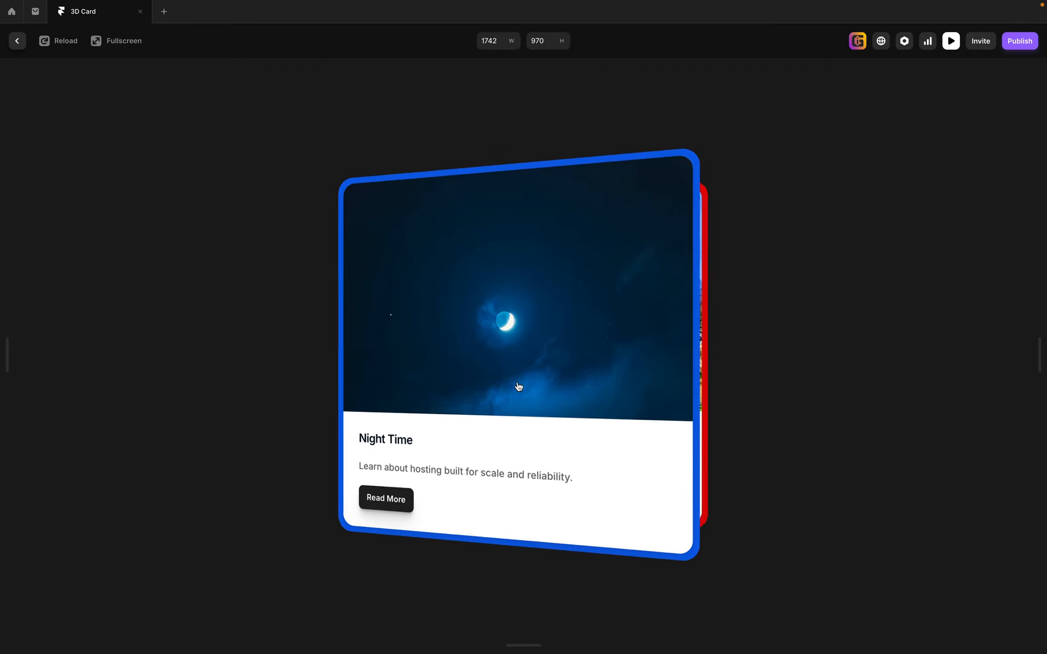
{"action": "left_click", "coordinate": [519, 386]}
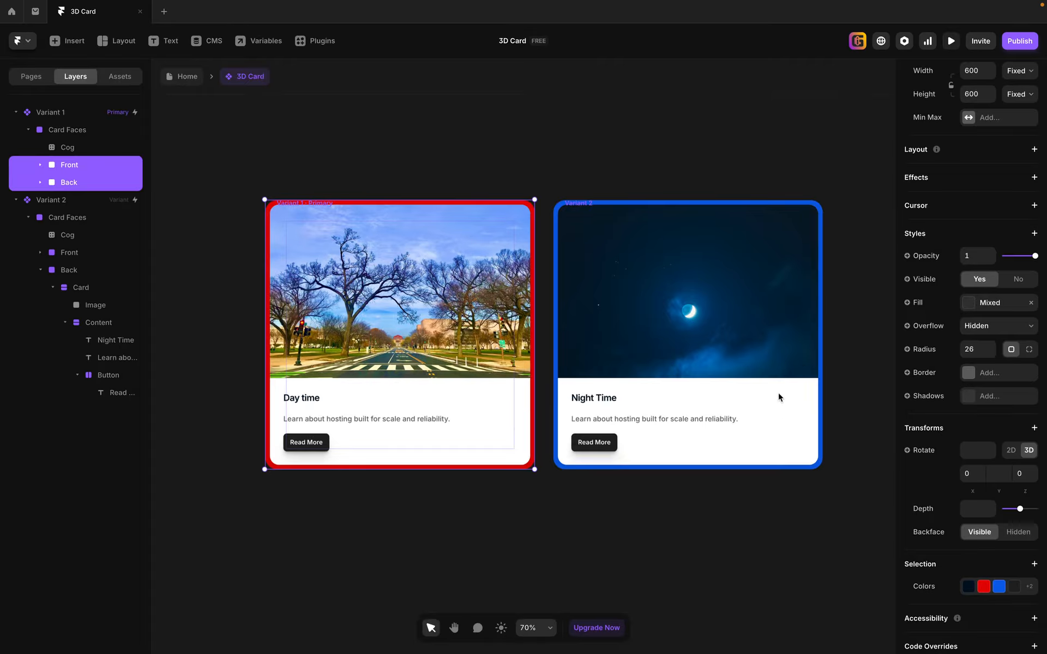
{"action": "left_click", "coordinate": [951, 40]}
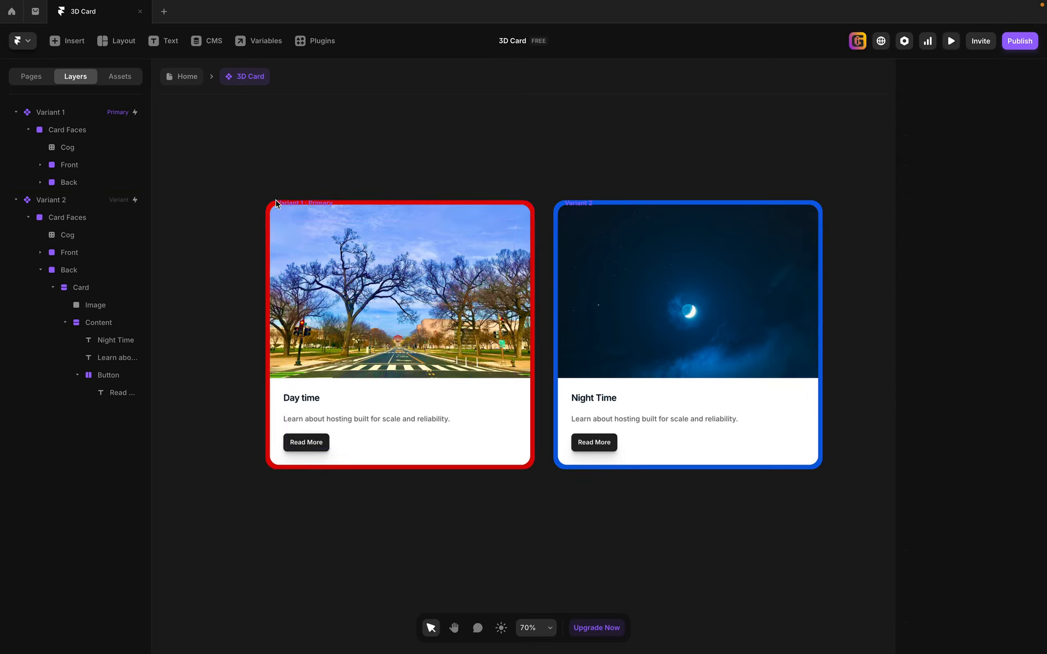
Change the fill of the Front face in Variant 1 to black (000000) at 10% opacity.
{"action": "left_click", "coordinate": [140, 182], "text": "shift"}
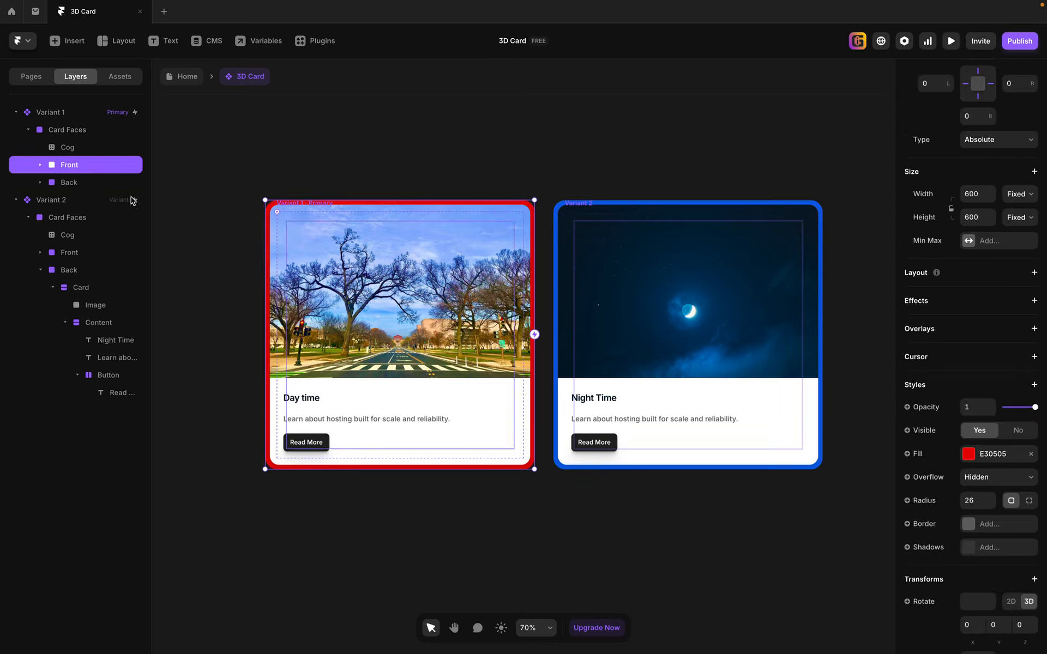
{"action": "left_click", "coordinate": [970, 457]}
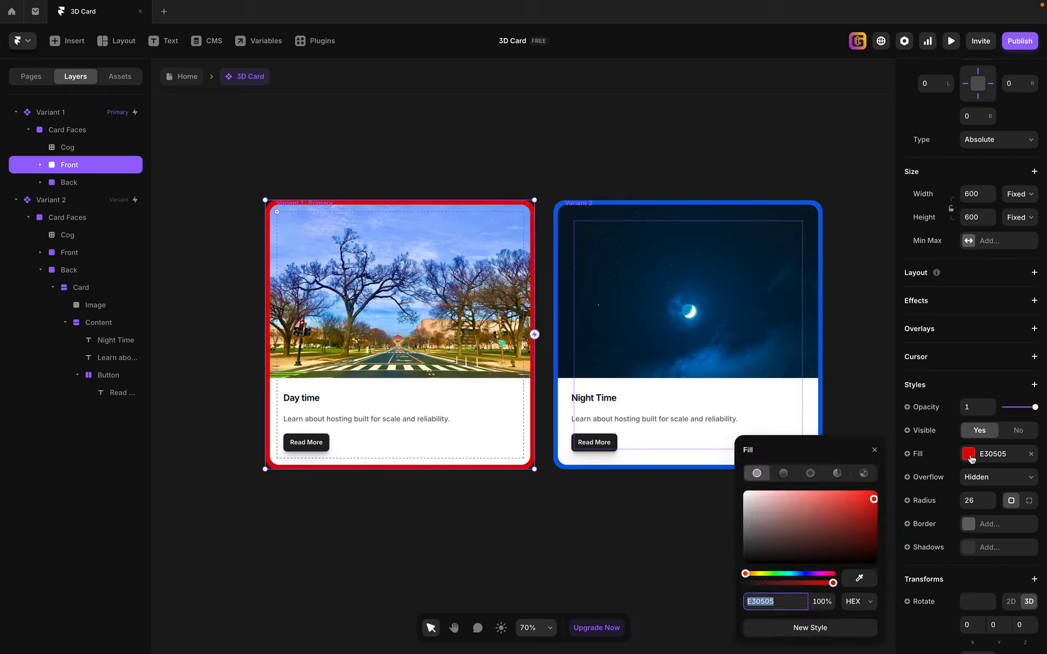
{"action": "type", "text": "000000"}
{"action": "key", "text": "Return"}
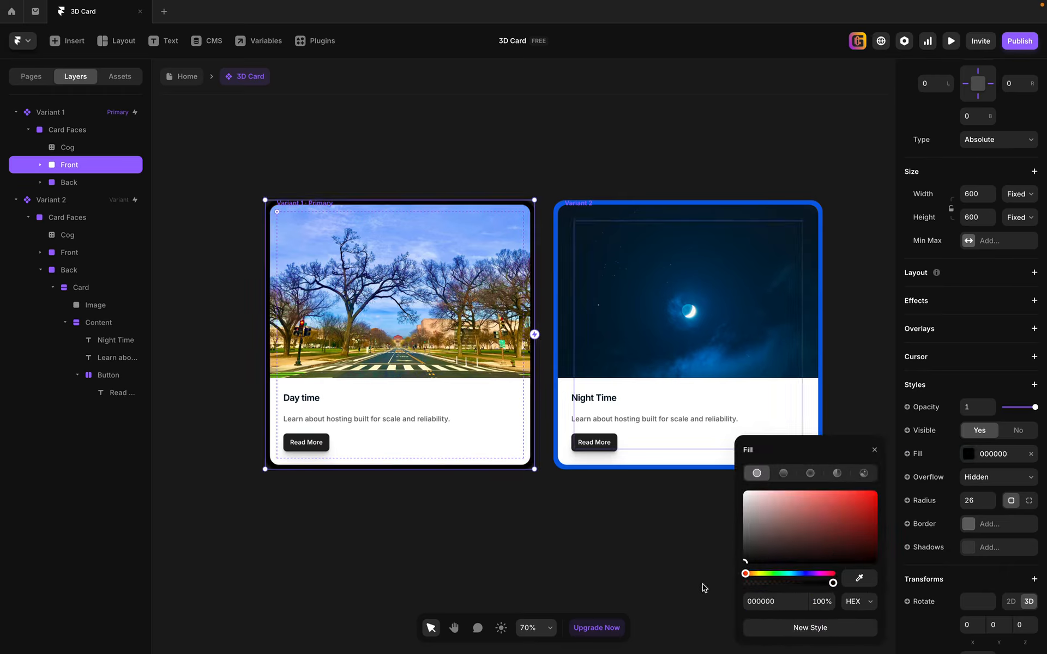
{"action": "left_click", "coordinate": [824, 599]}
{"action": "type", "text": "1"}
{"action": "key", "text": "Return"}
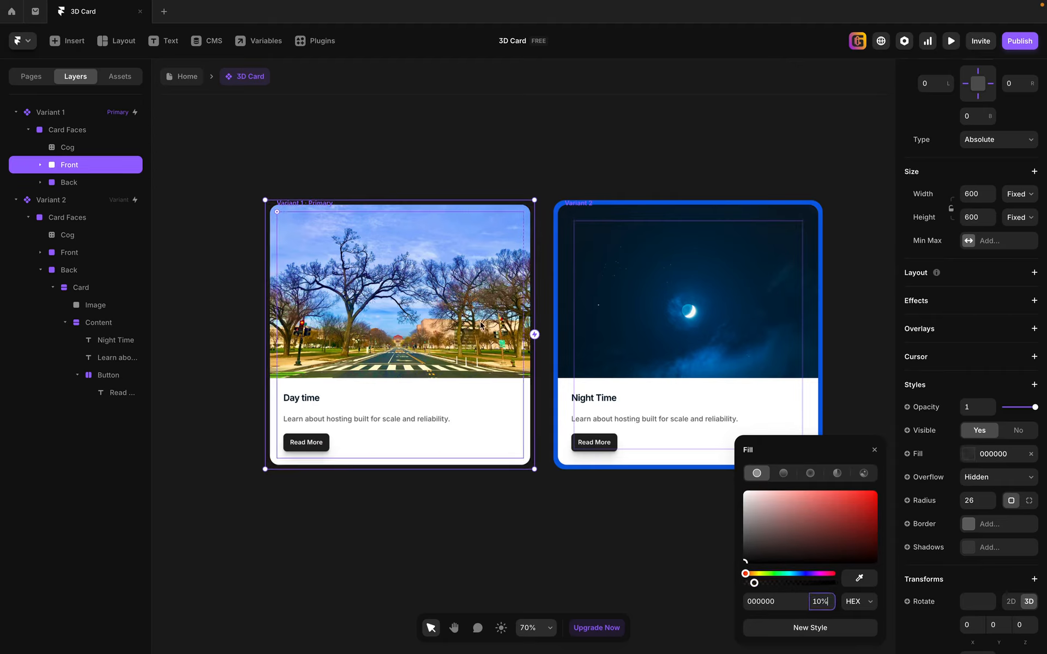
Change the fill of the Back face in Variant 1 to black (000000) at 10% opacity.
{"action": "left_click", "coordinate": [69, 182]}
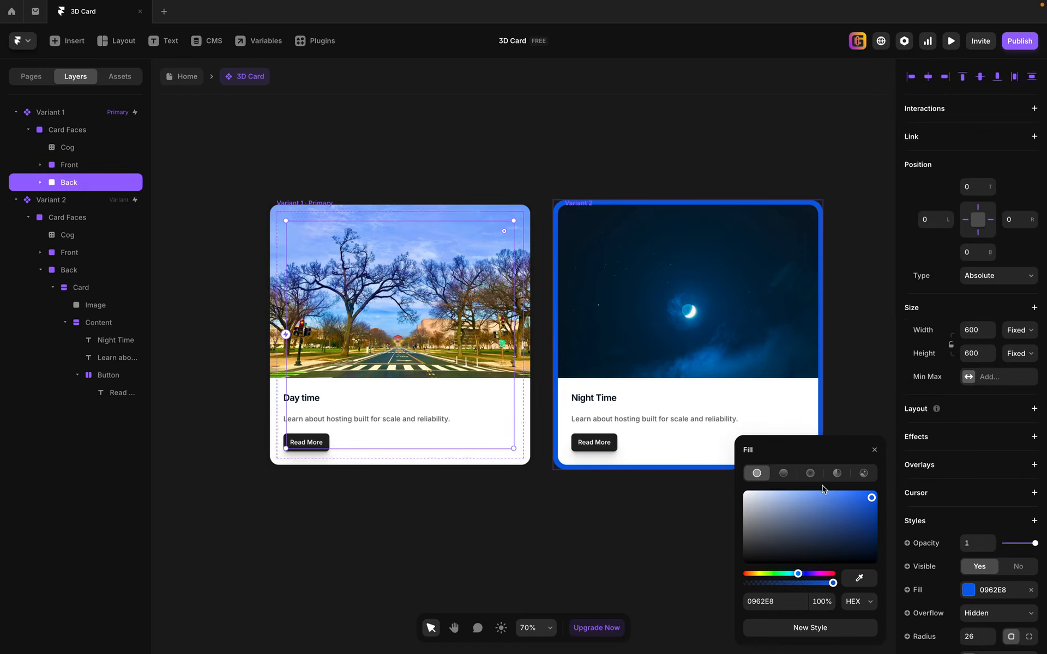
{"action": "left_click_drag", "start_coordinate": [860, 517], "coordinate": [703, 584]}
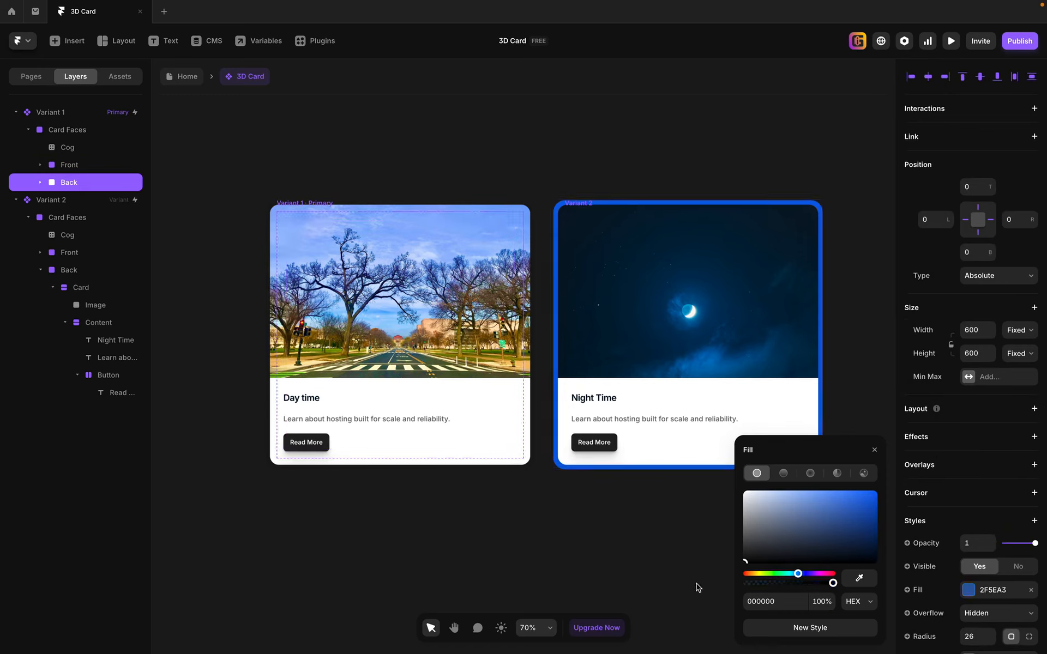
{"action": "left_click", "coordinate": [826, 597]}
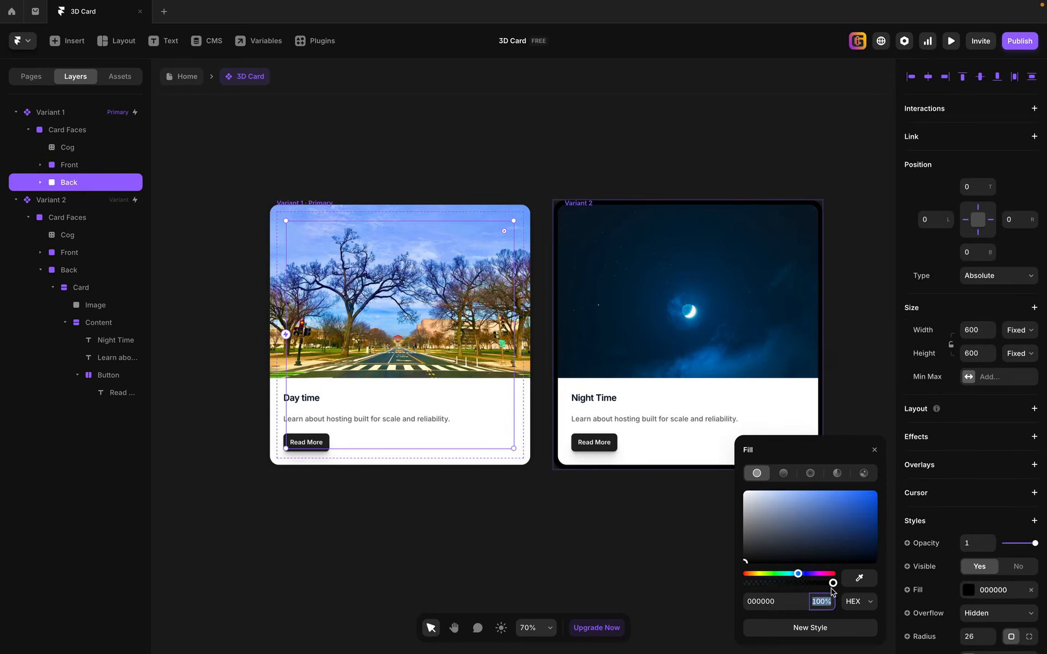
{"action": "type", "text": "10"}
{"action": "key", "text": "Return"}
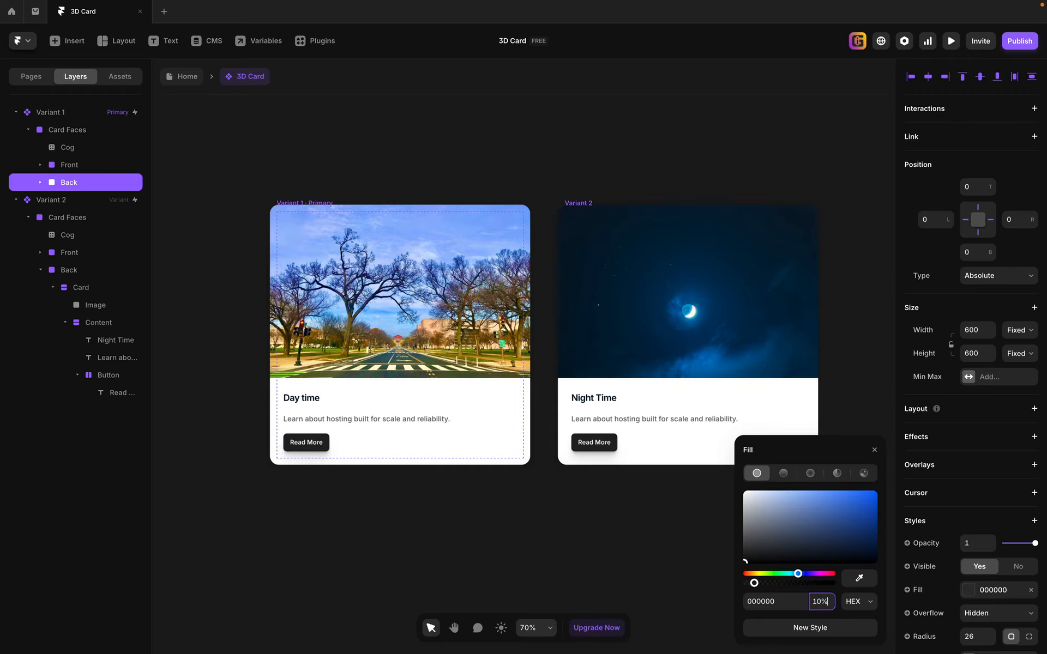
Set the fill of the Card inside Variant 1's Front face to white (FFFFFF) at 10% opacity.
{"action": "left_click", "coordinate": [40, 165]}
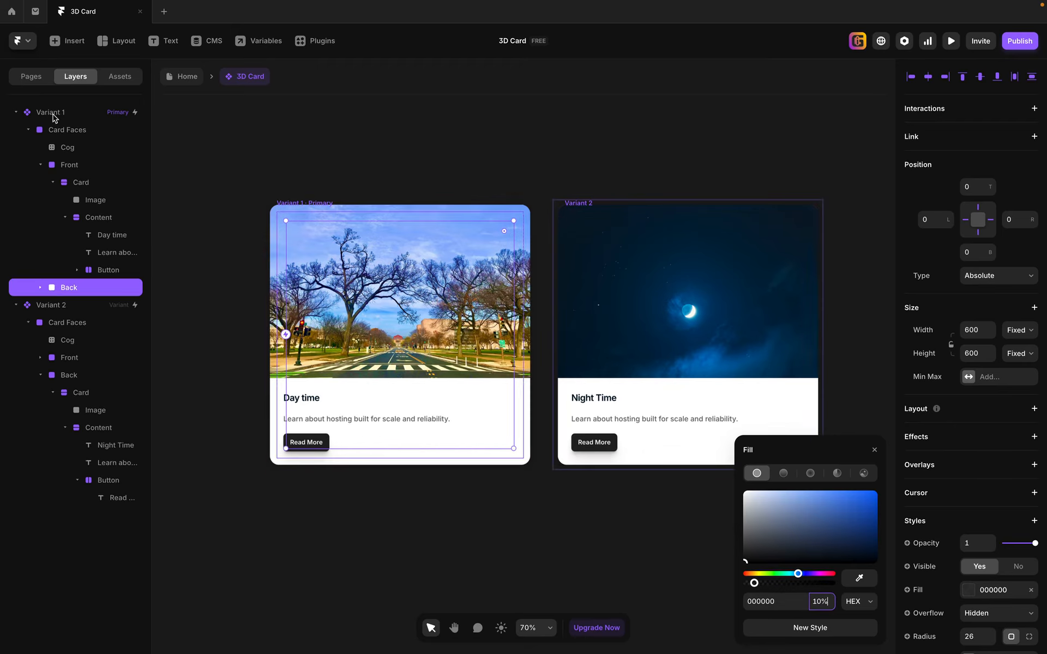
{"action": "left_click", "coordinate": [75, 167]}
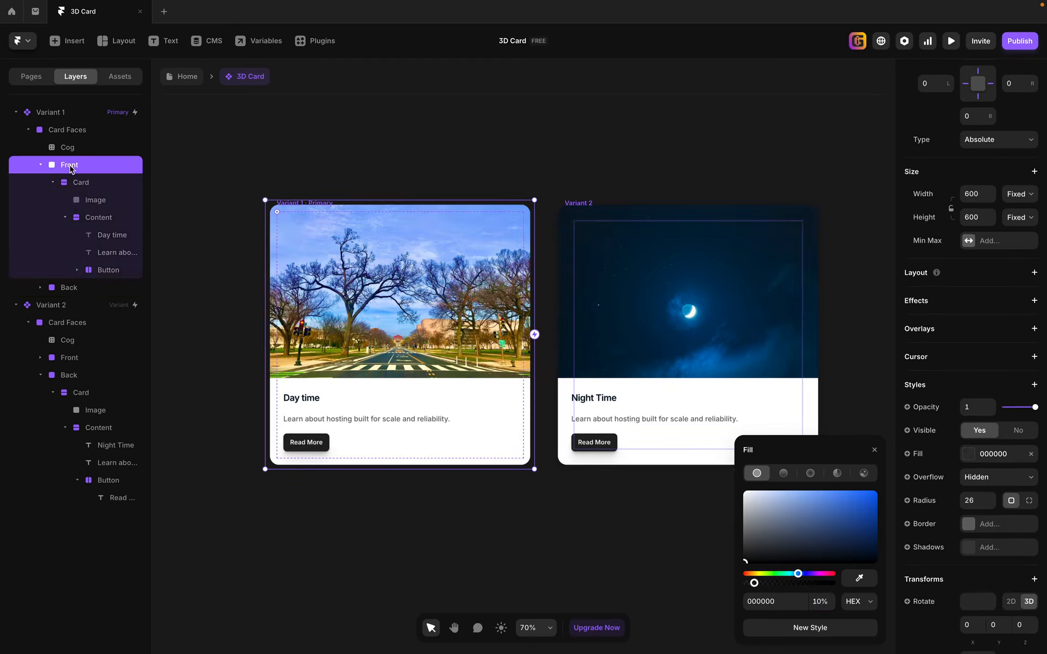
{"action": "left_click", "coordinate": [83, 185]}
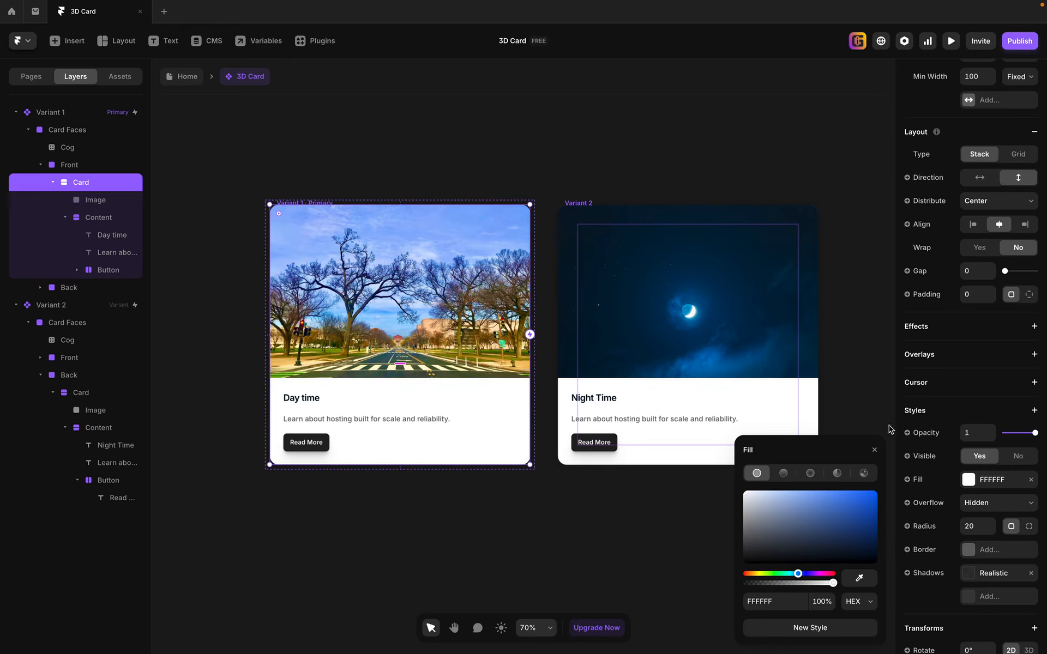
{"action": "left_click", "coordinate": [969, 485]}
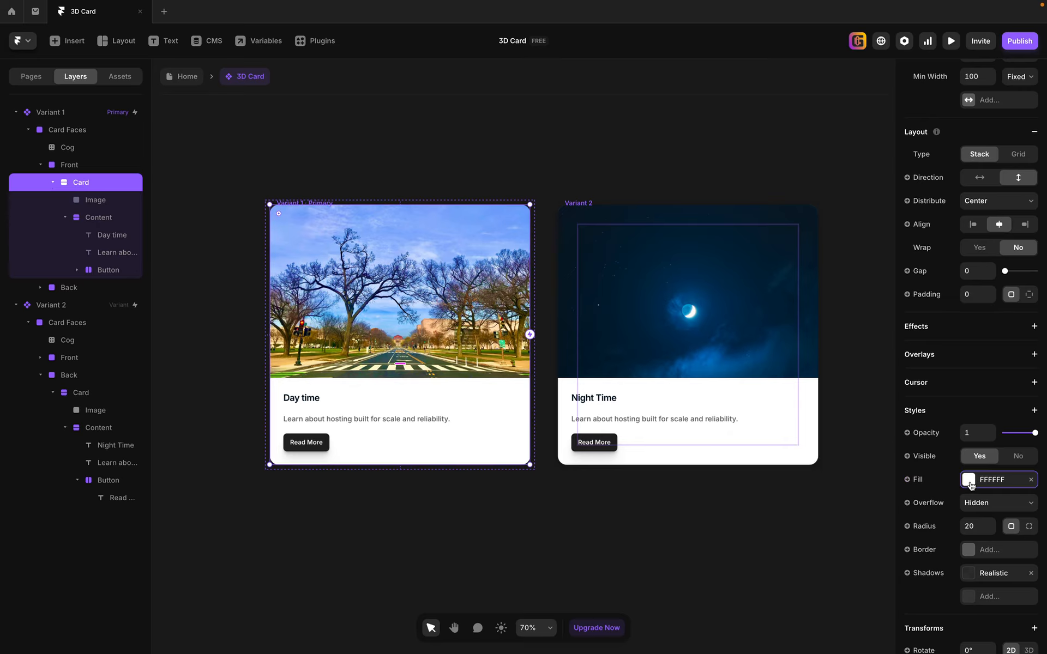
{"action": "left_click", "coordinate": [970, 480]}
{"action": "left_click_drag", "start_coordinate": [860, 507], "coordinate": [708, 449]}
{"action": "left_click", "coordinate": [827, 601]}
{"action": "type", "text": "10"}
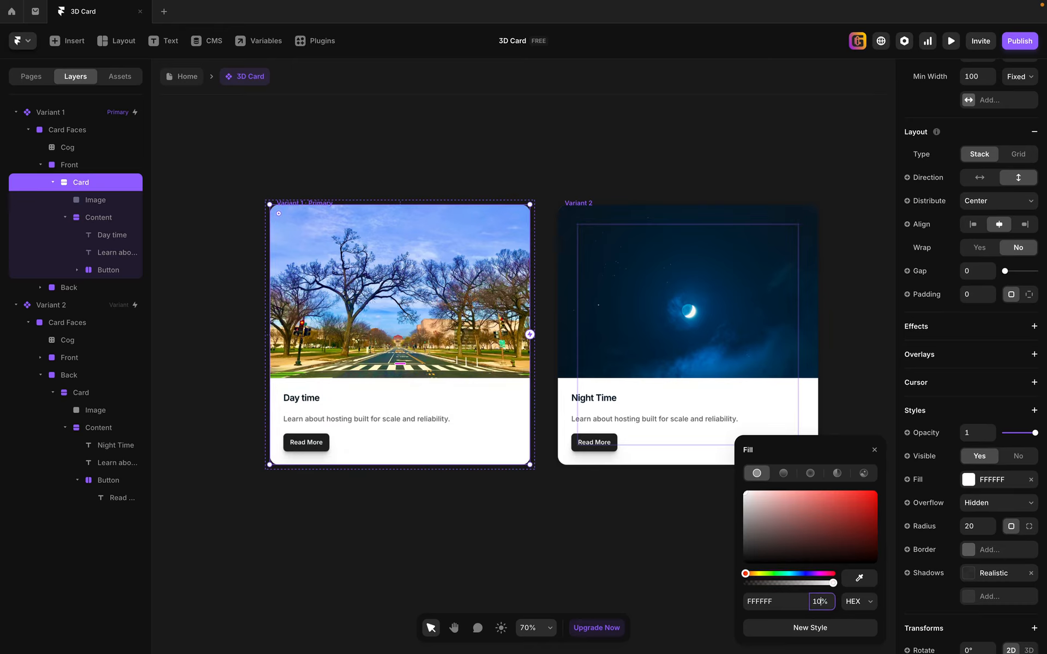
{"action": "type", "text": "0"}
{"action": "key", "text": "Return"}
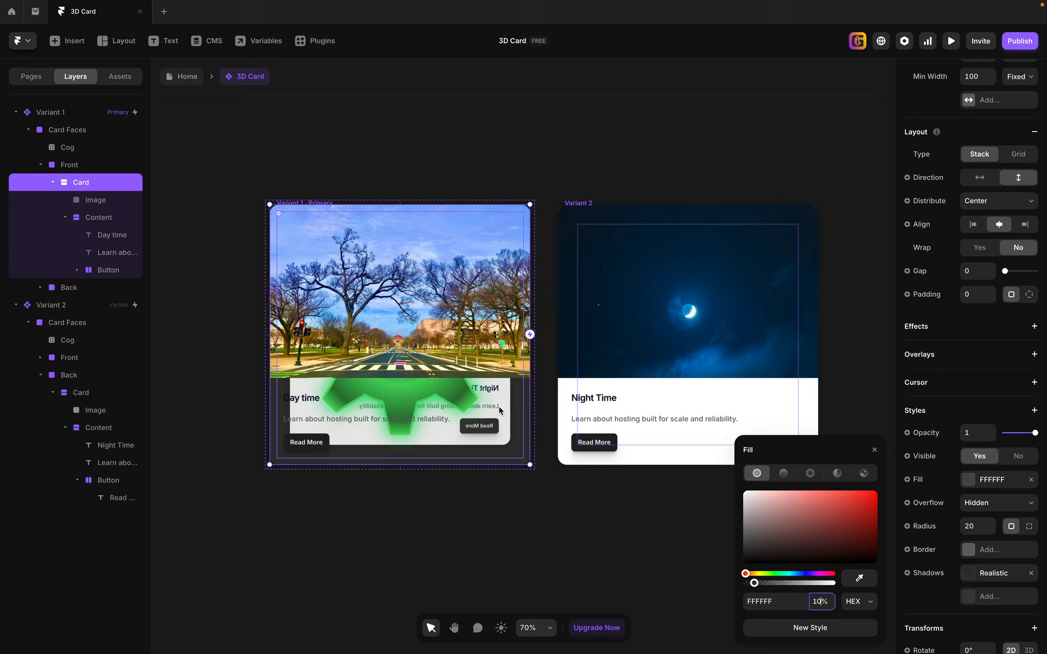
Add a BG Blur filter to the Front face of Variant 1.
{"action": "left_click", "coordinate": [78, 166]}
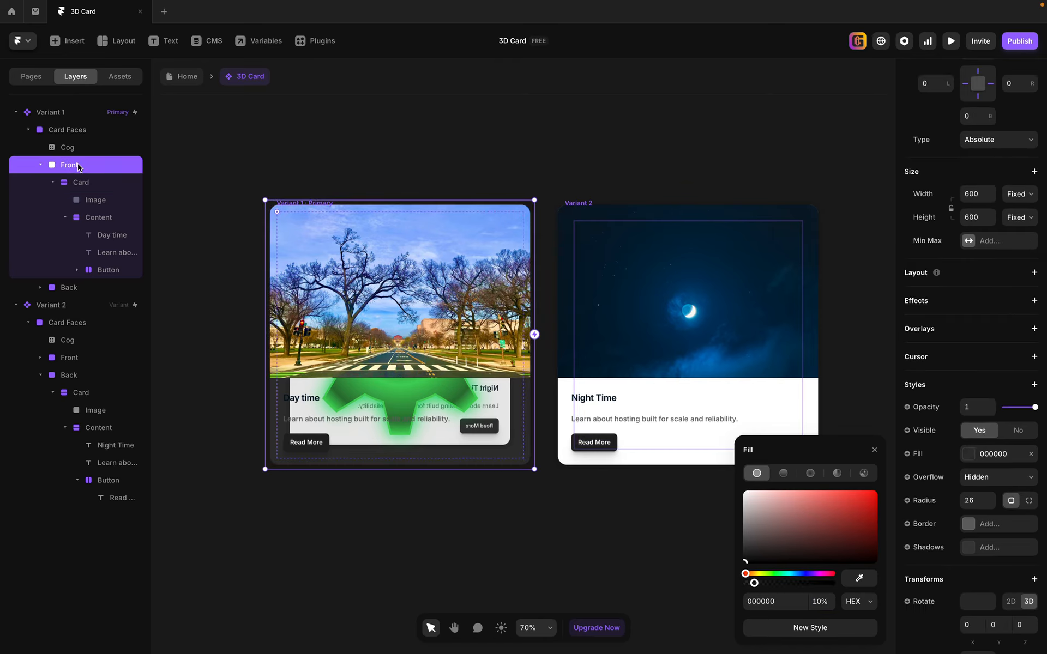
{"action": "left_click", "coordinate": [86, 185]}
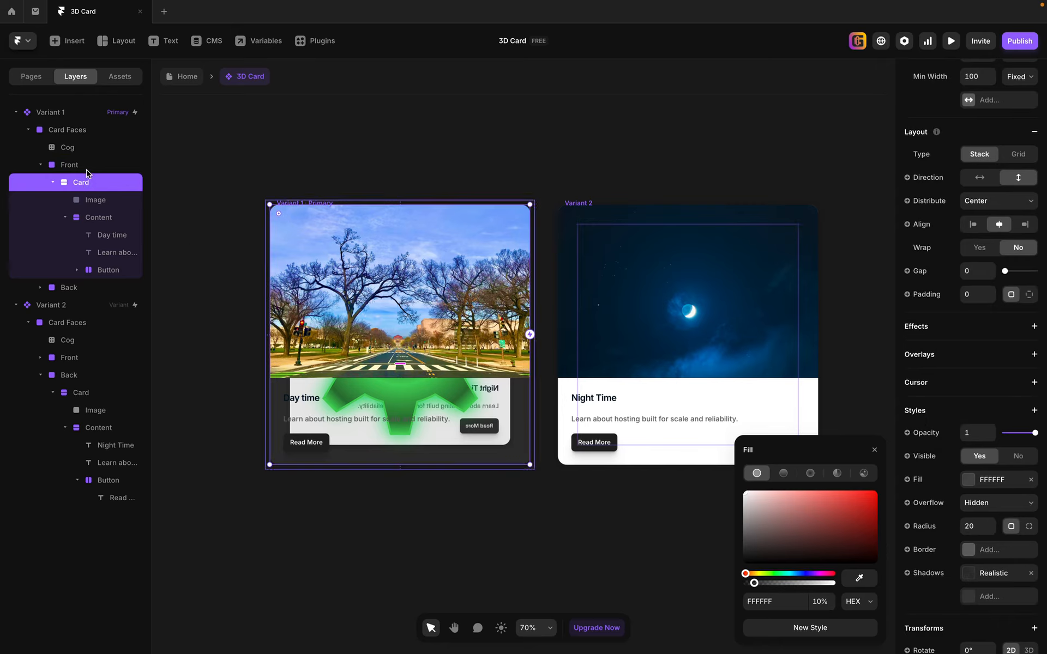
{"action": "left_click", "coordinate": [79, 167]}
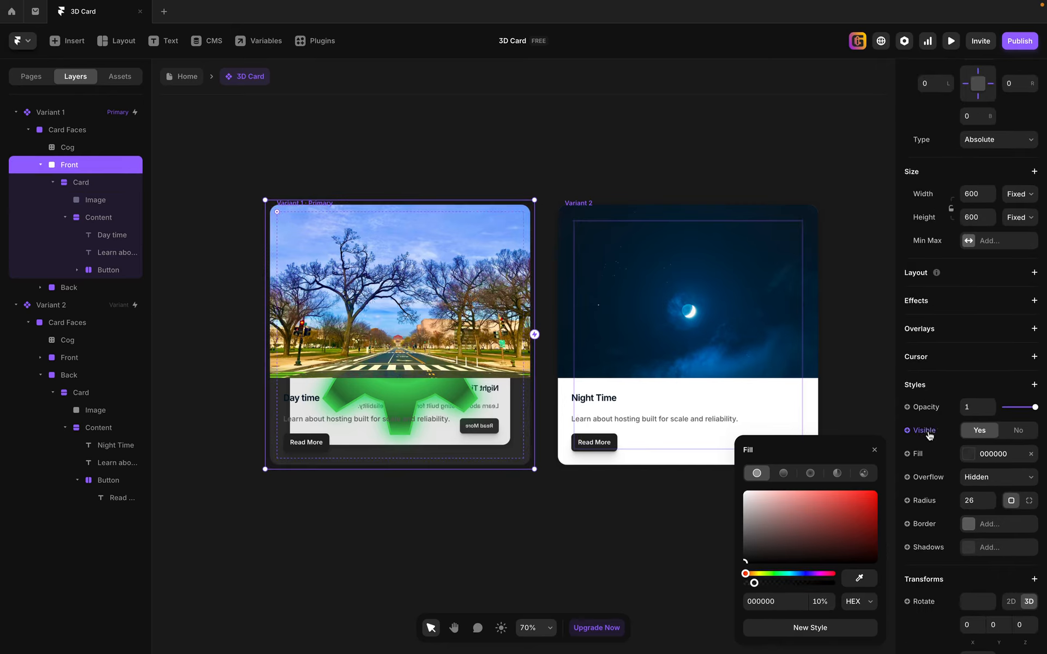
{"action": "scroll", "coordinate": [952, 322], "scroll_direction": "down", "scroll_amount": 2}
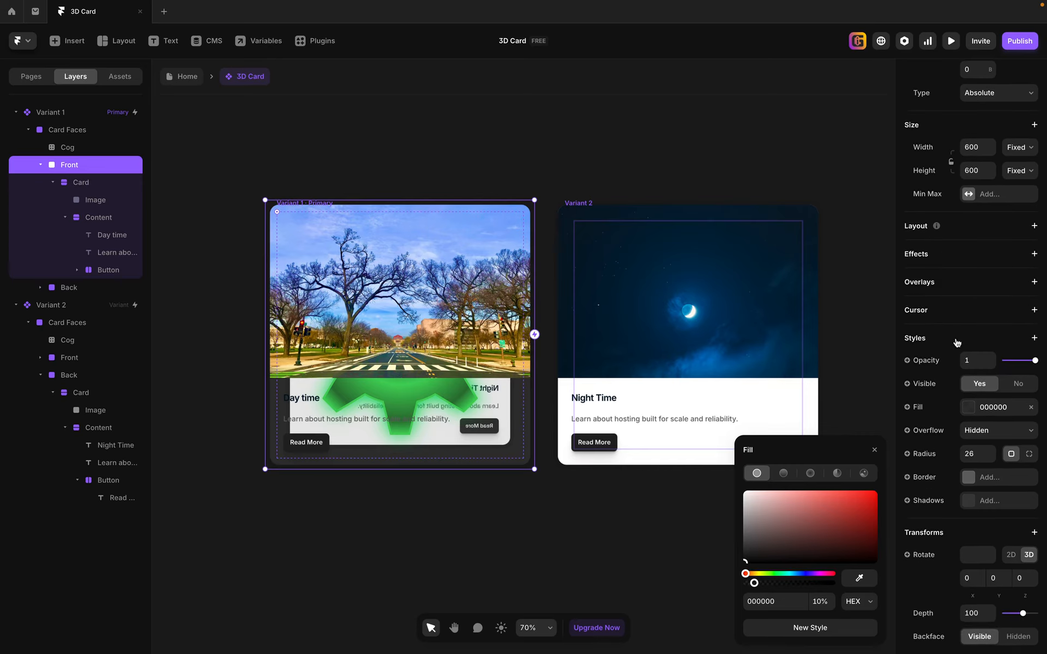
{"action": "left_click", "coordinate": [947, 340]}
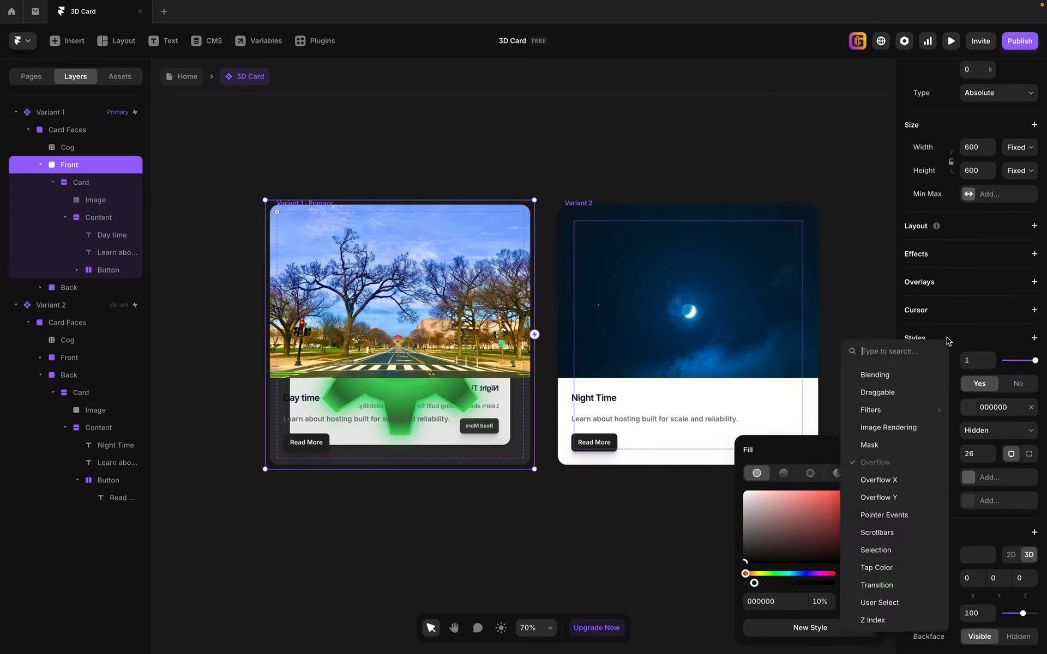
{"action": "left_click", "coordinate": [996, 344]}
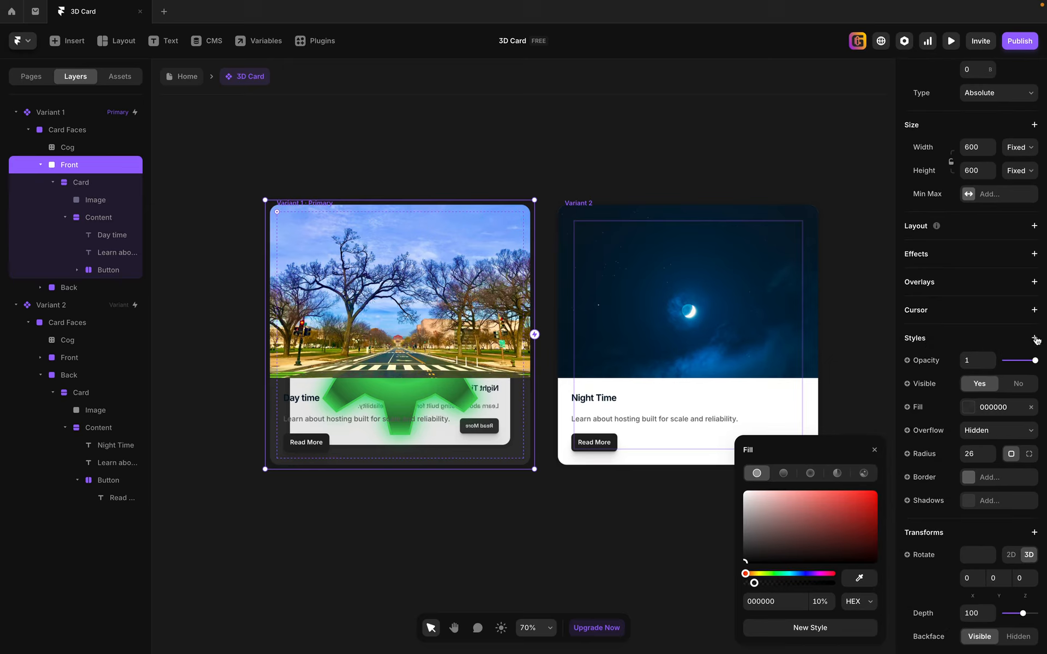
{"action": "left_click", "coordinate": [1034, 339]}
{"action": "mouse_move", "coordinate": [991, 408]}
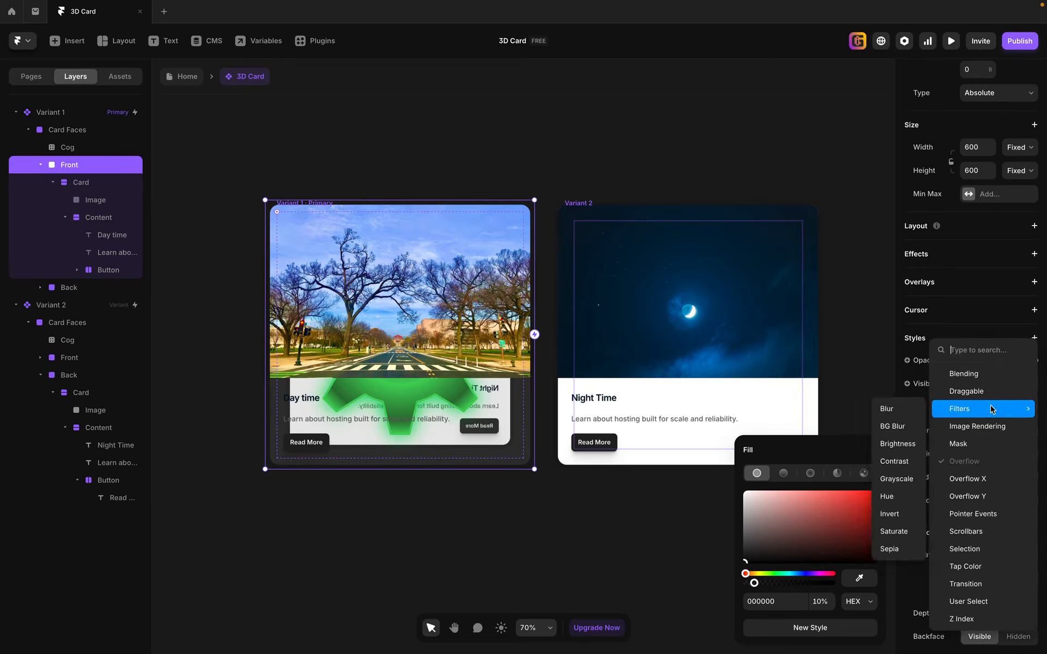
{"action": "left_click", "coordinate": [894, 429]}
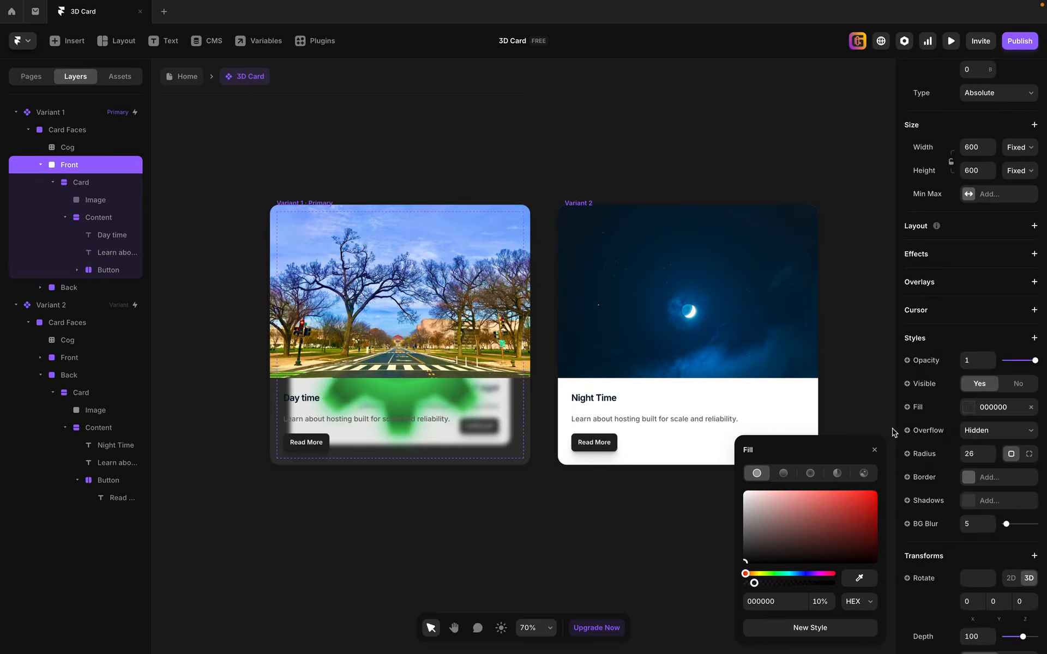
{"action": "left_click", "coordinate": [1001, 338]}
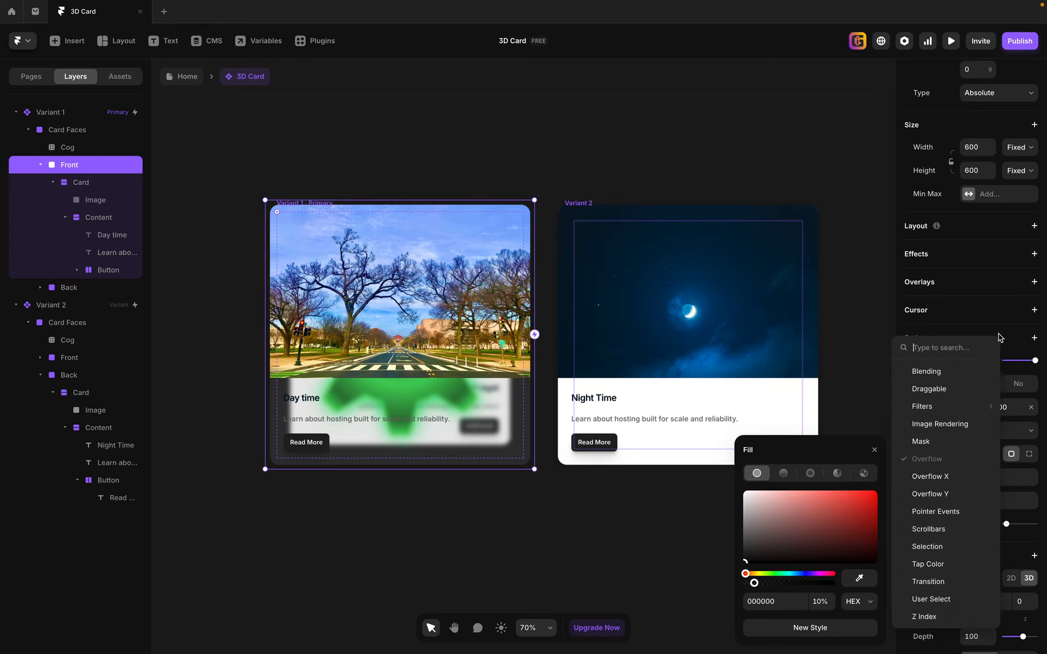
{"action": "mouse_move", "coordinate": [945, 408]}
{"action": "left_click", "coordinate": [856, 346]}
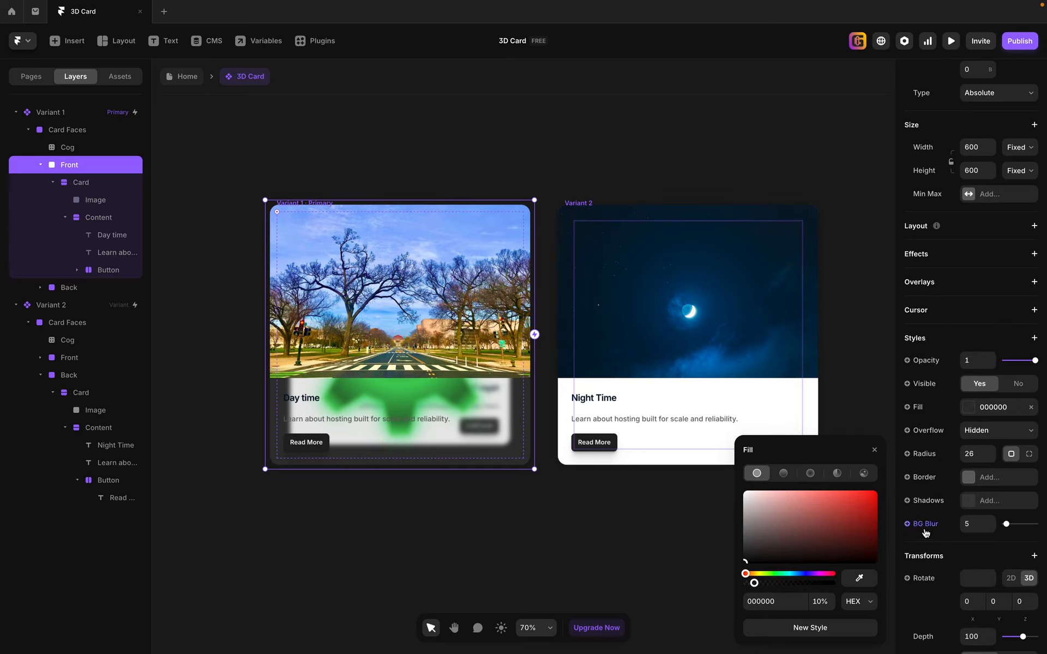
Set the Front face's BG Blur to 10.
{"action": "left_click", "coordinate": [986, 524]}
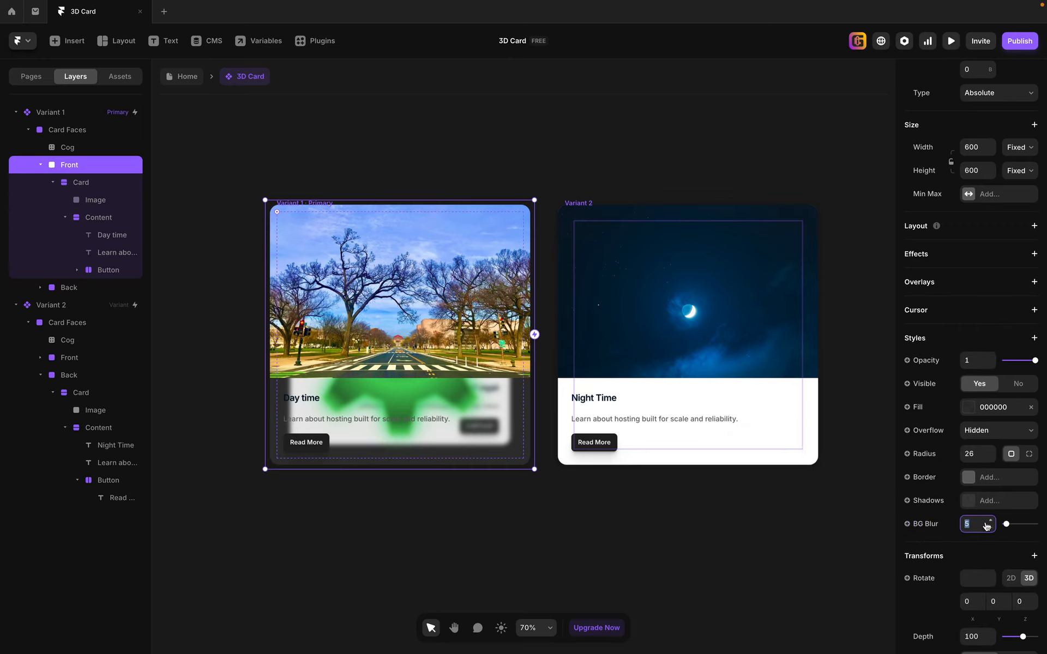
{"action": "type", "text": "10"}
{"action": "key", "text": "Return"}
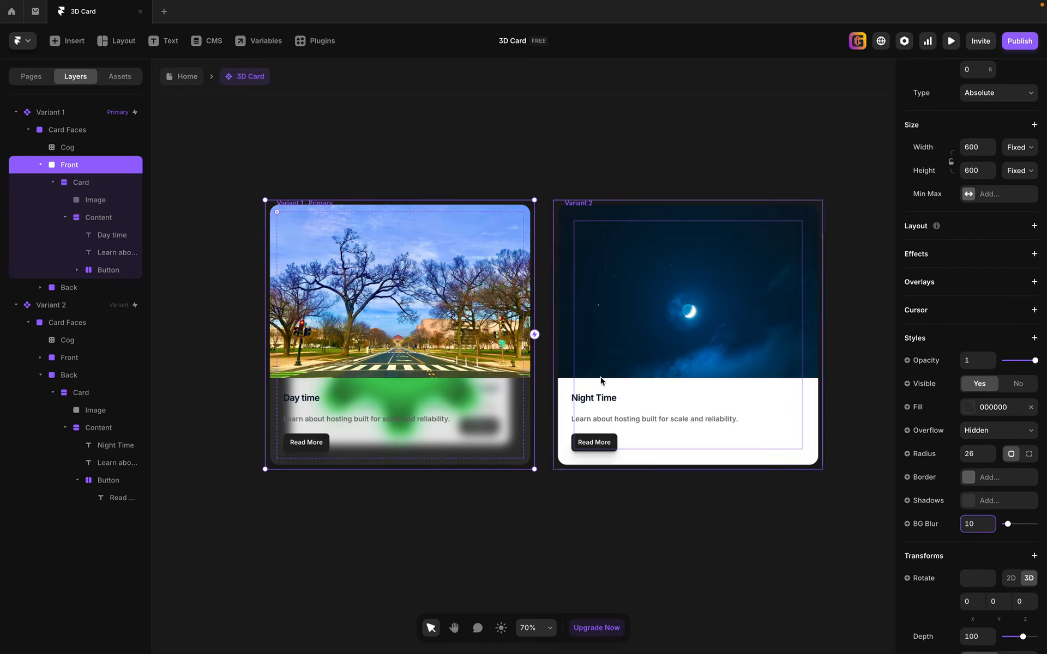
Set the white fill of the Card inside Variant 1's Back face to 10% opacity.
{"action": "left_click", "coordinate": [40, 165]}
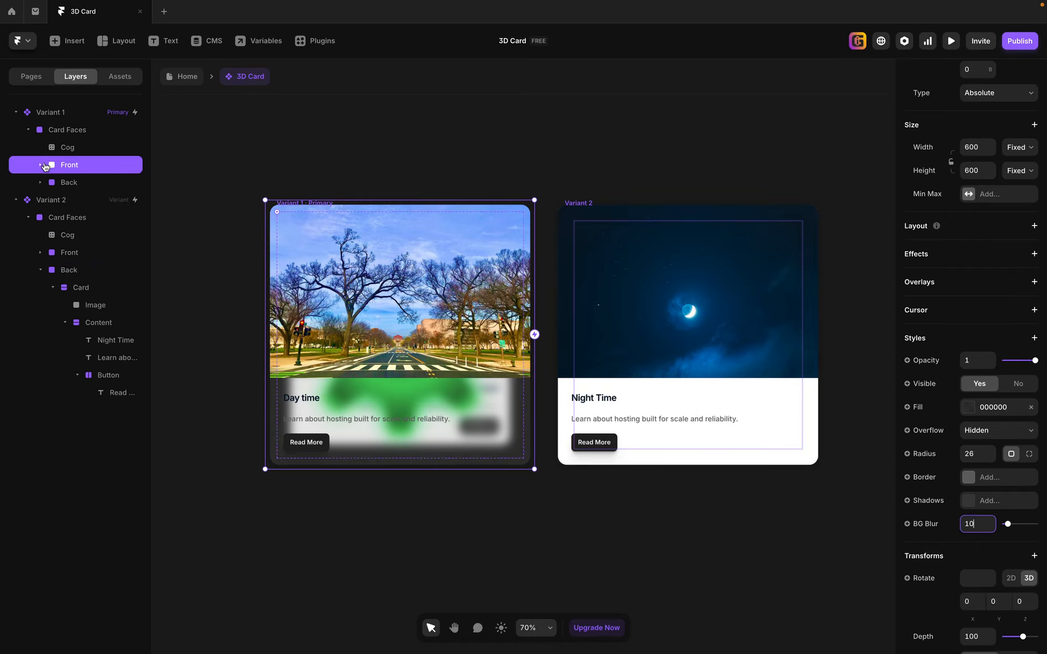
{"action": "left_click", "coordinate": [80, 185]}
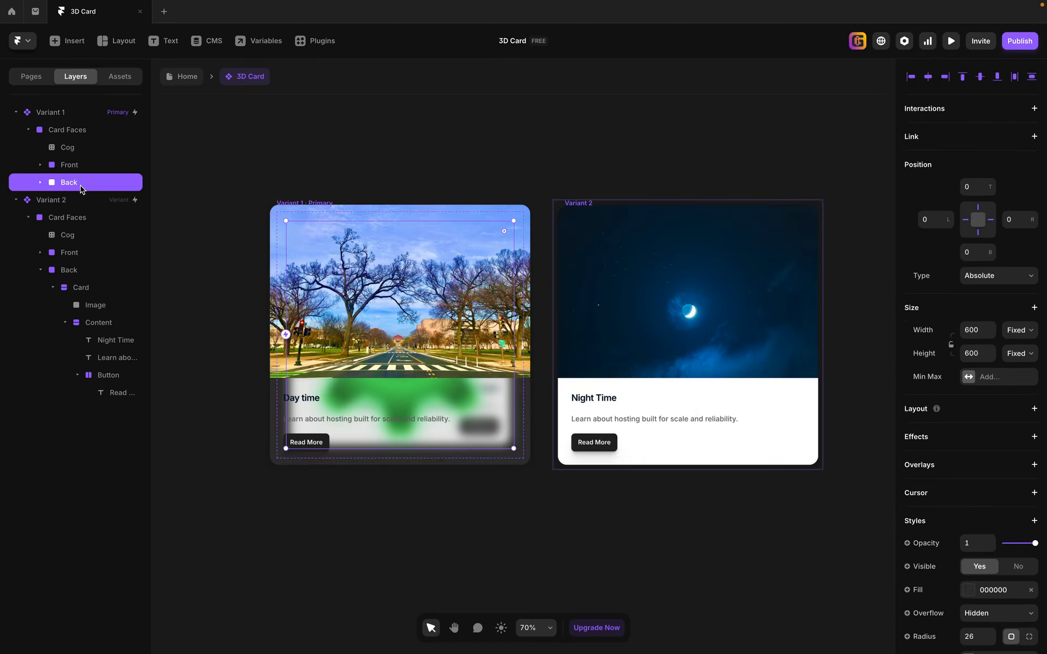
{"action": "left_click", "coordinate": [41, 182]}
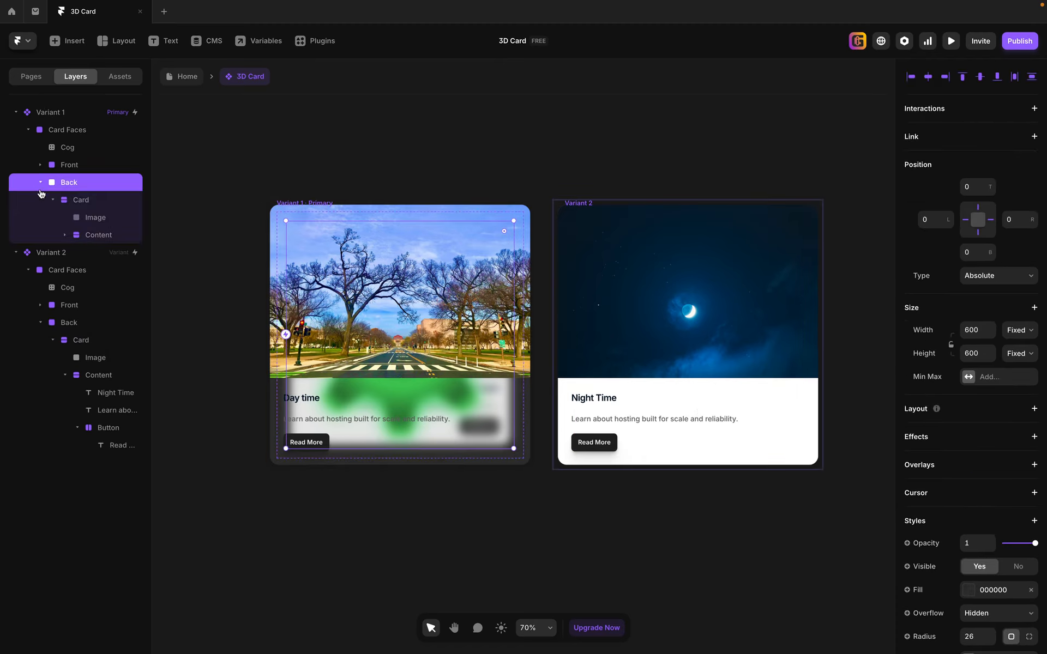
{"action": "left_click", "coordinate": [77, 200]}
{"action": "scroll", "coordinate": [974, 424], "scroll_direction": "down", "scroll_amount": 1}
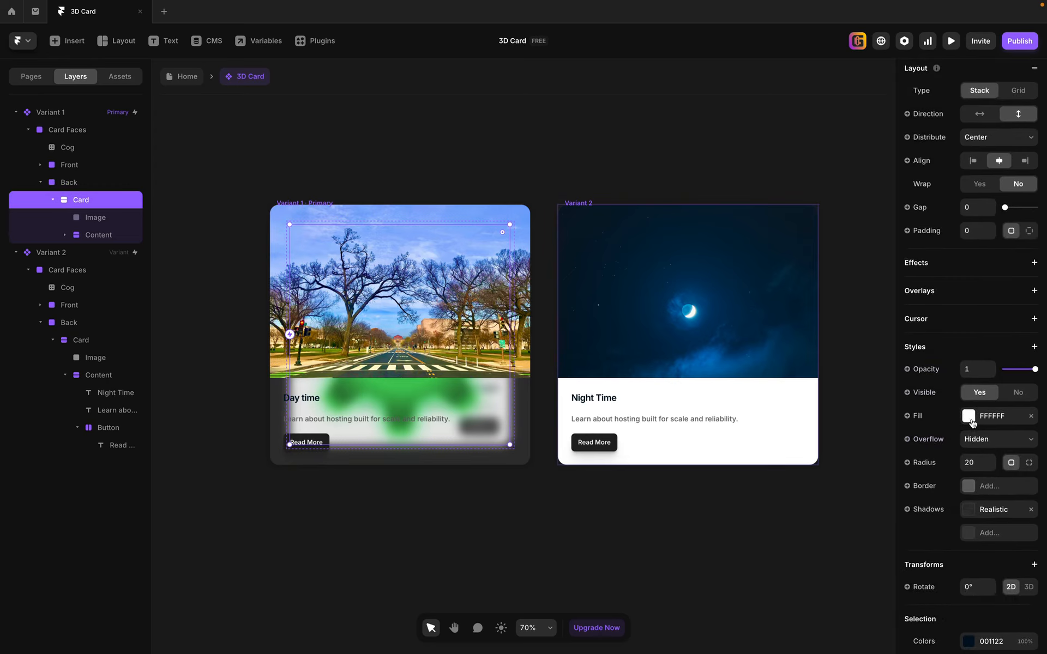
{"action": "left_click", "coordinate": [976, 418]}
{"action": "left_click", "coordinate": [831, 569]}
{"action": "type", "text": "10"}
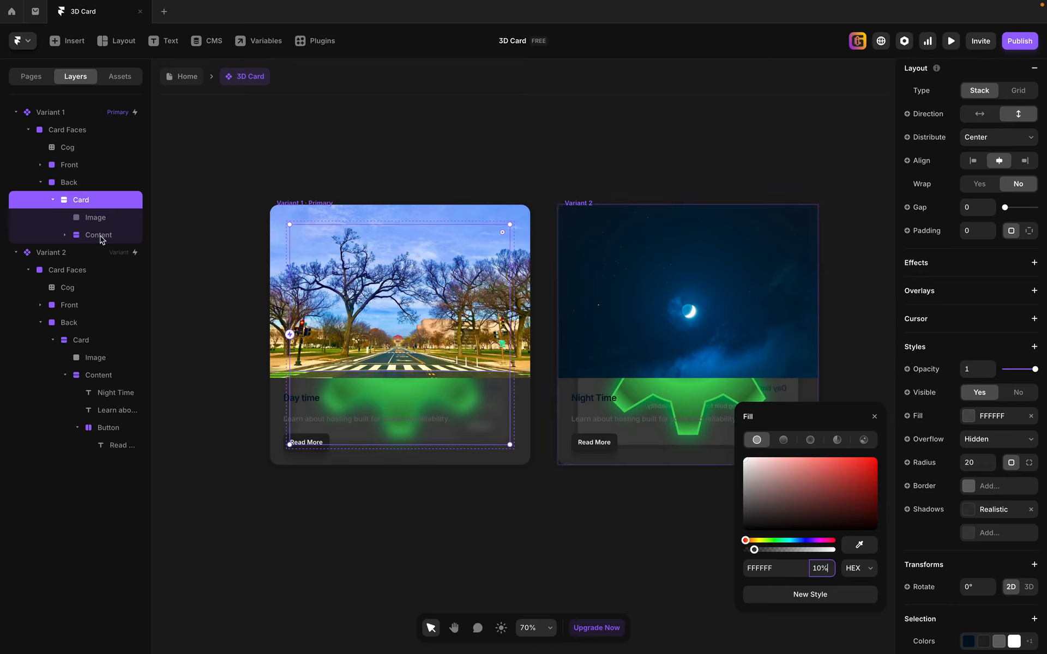
Add a BG Blur filter to the Back face of Variant 1 and set it to 10.
{"action": "left_click", "coordinate": [68, 185]}
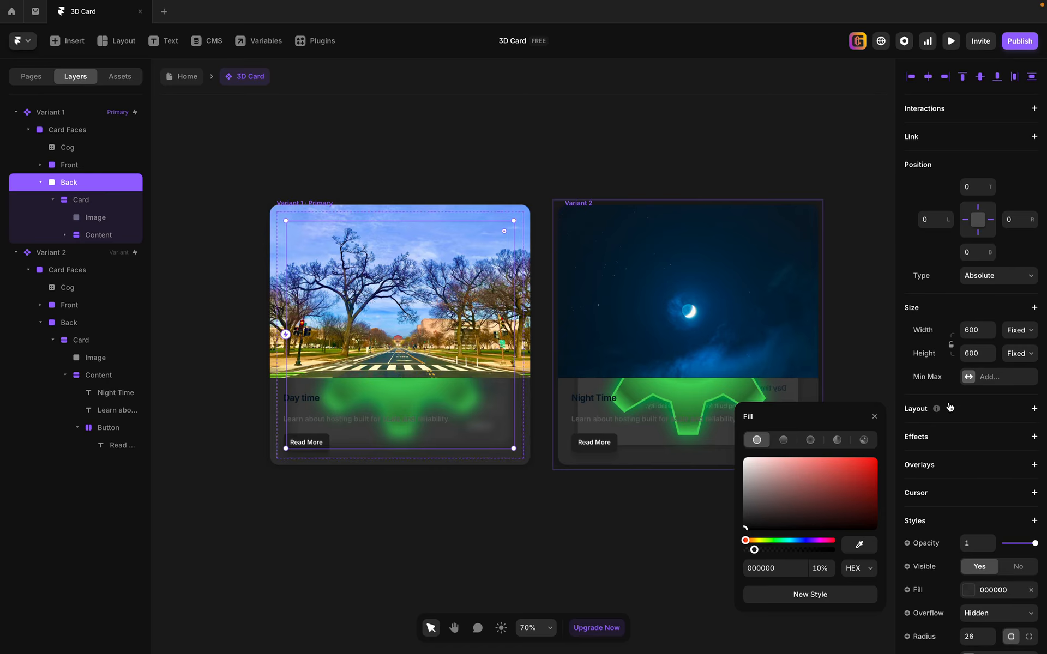
{"action": "scroll", "coordinate": [950, 407], "scroll_direction": "down", "scroll_amount": 3}
{"action": "left_click", "coordinate": [960, 450]}
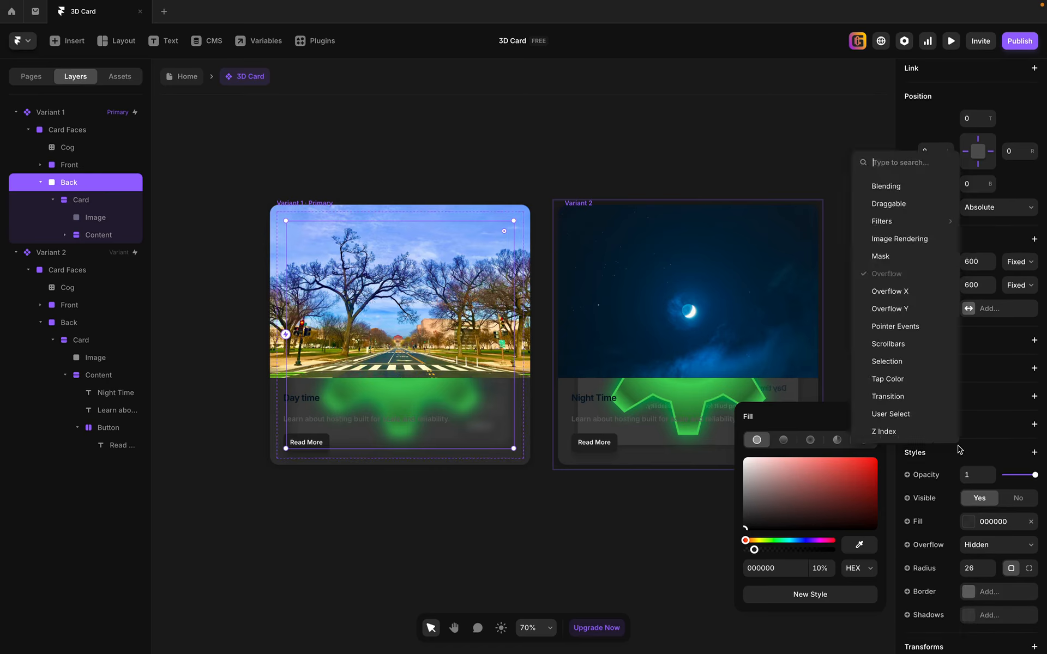
{"action": "mouse_move", "coordinate": [901, 222]}
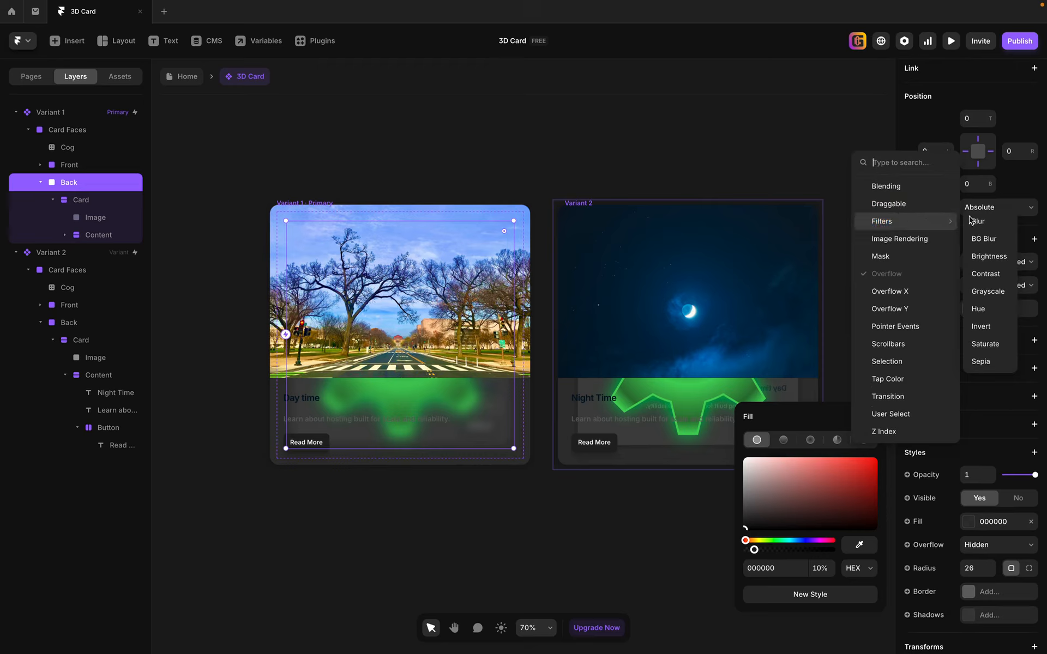
{"action": "left_click", "coordinate": [999, 241]}
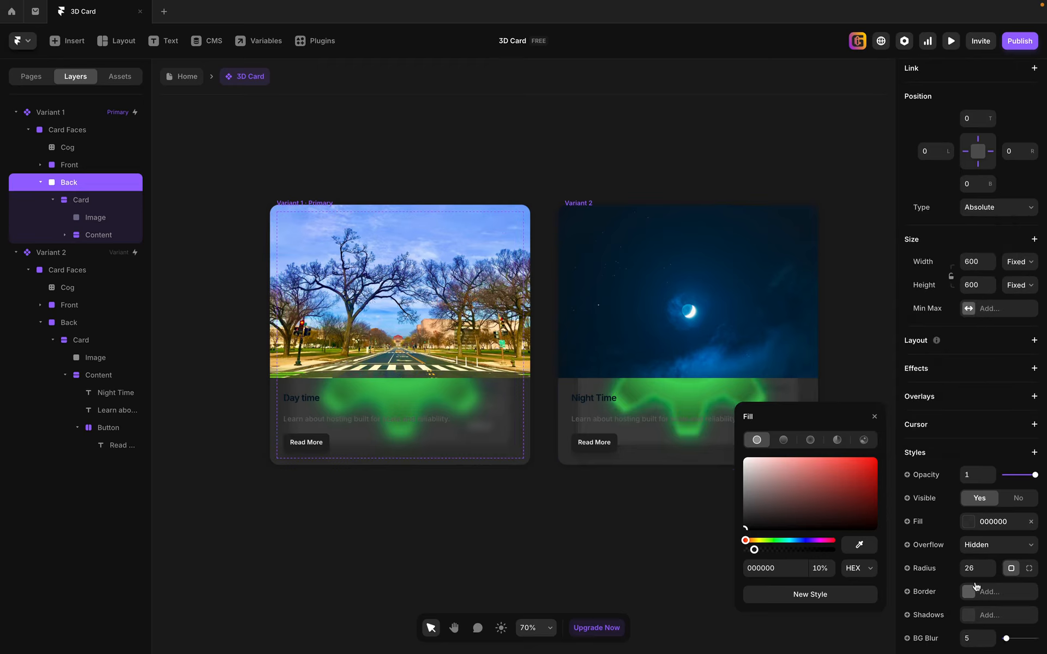
{"action": "scroll", "coordinate": [931, 522], "scroll_direction": "down", "scroll_amount": 3}
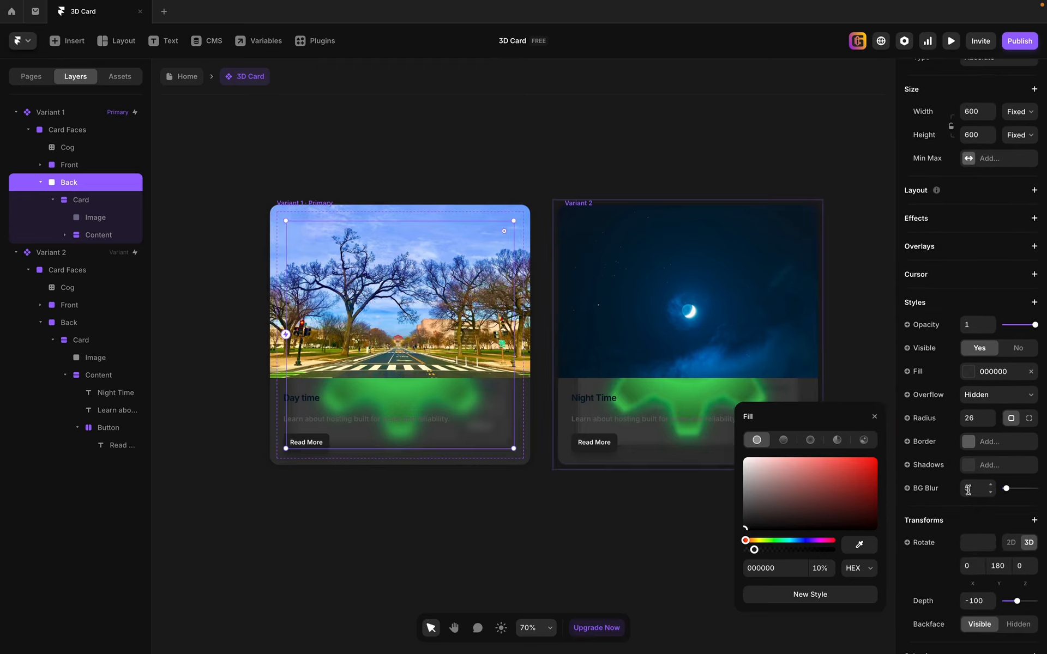
{"action": "left_click", "coordinate": [974, 490]}
{"action": "type", "text": "10"}
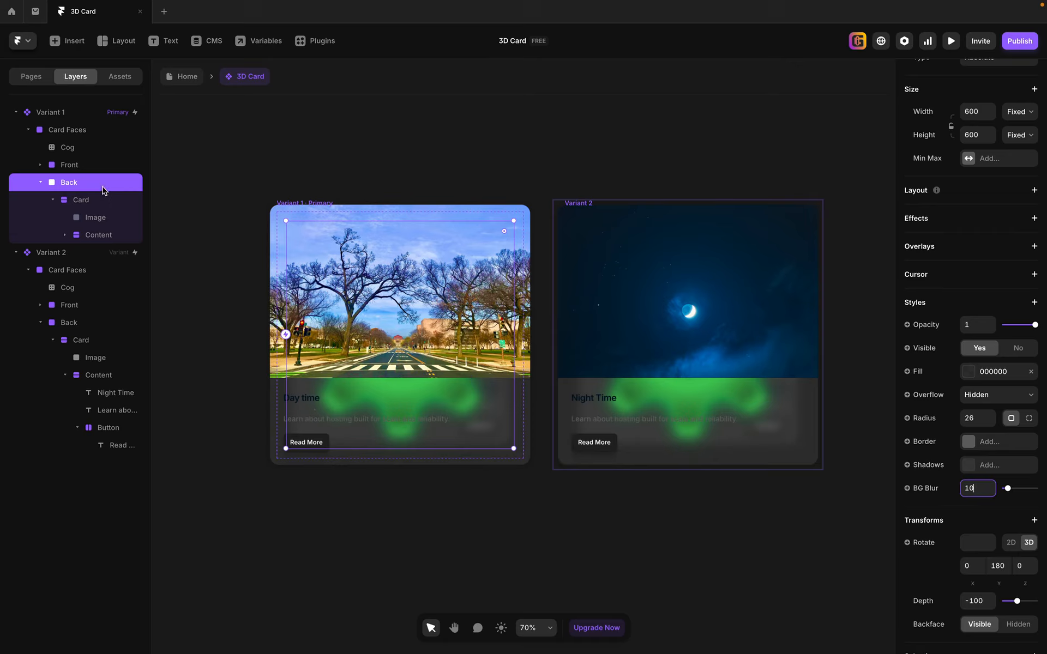
Set the text colour of the Night Time heading in Variant 1's Back face to FFFFFF.
{"action": "left_click", "coordinate": [66, 235]}
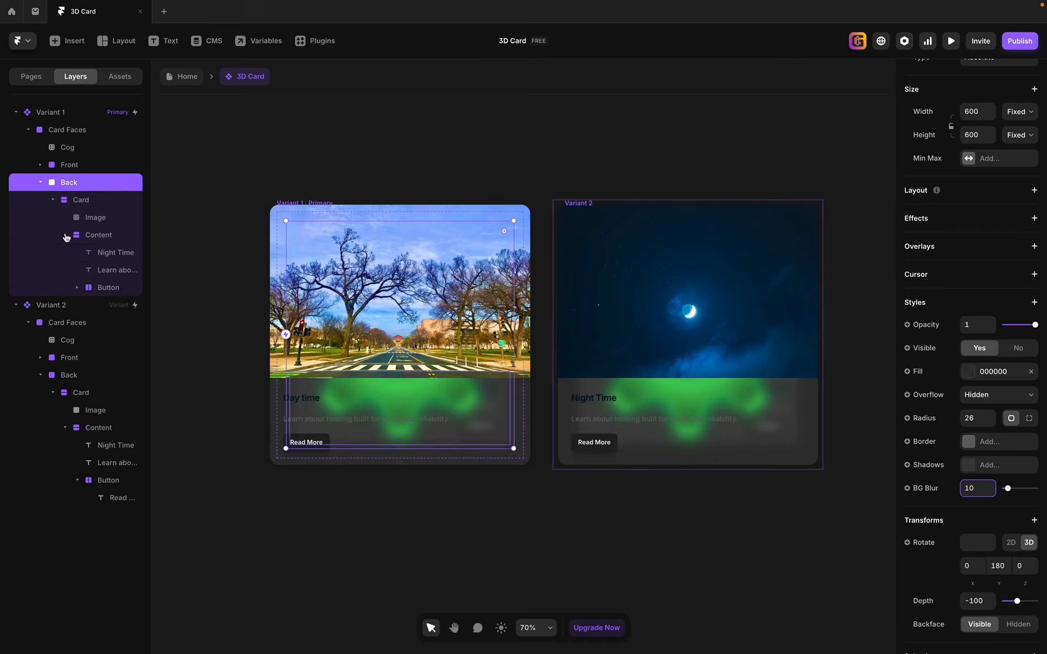
{"action": "left_click", "coordinate": [112, 258]}
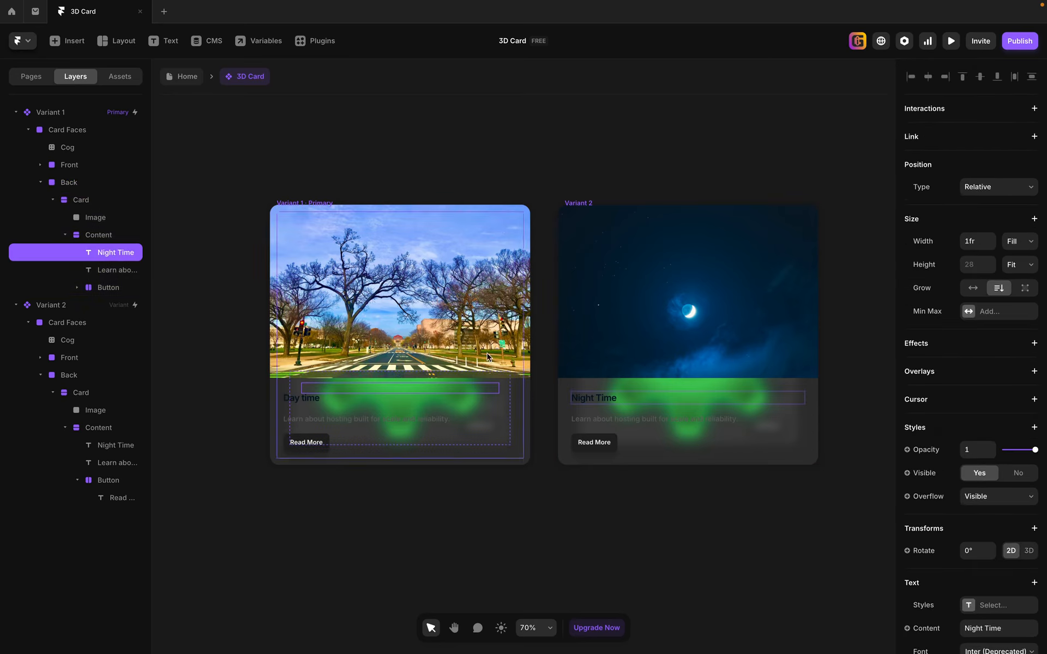
{"action": "scroll", "coordinate": [993, 511], "scroll_direction": "down", "scroll_amount": 3}
{"action": "scroll", "coordinate": [994, 511], "scroll_direction": "down", "scroll_amount": 3}
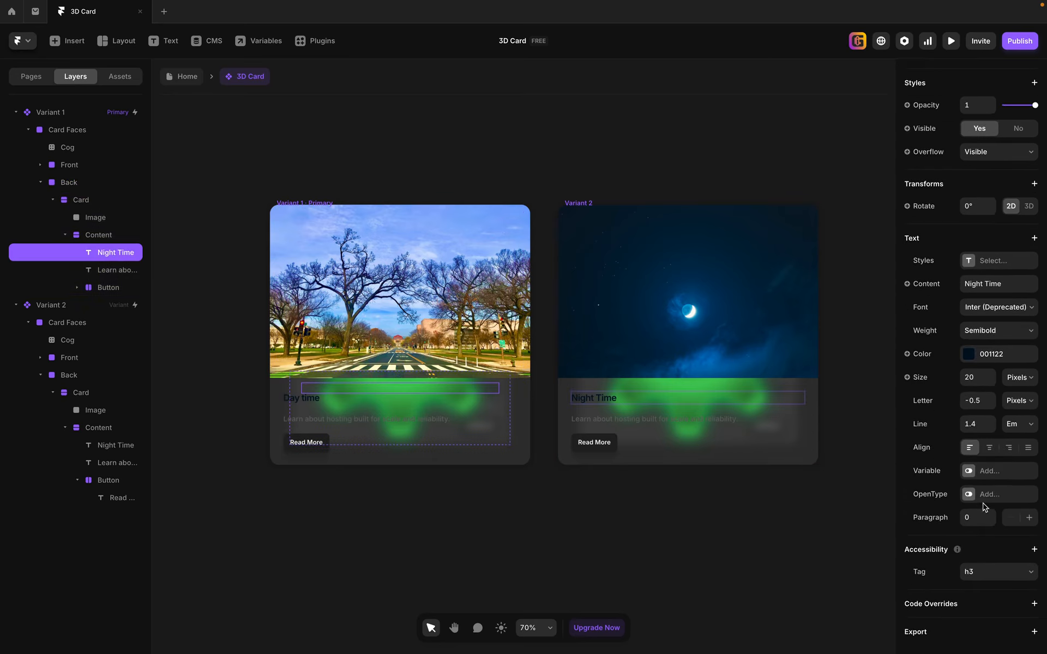
{"action": "left_click", "coordinate": [969, 357]}
{"action": "type", "text": "FFFFFF"}
{"action": "key", "text": "Return"}
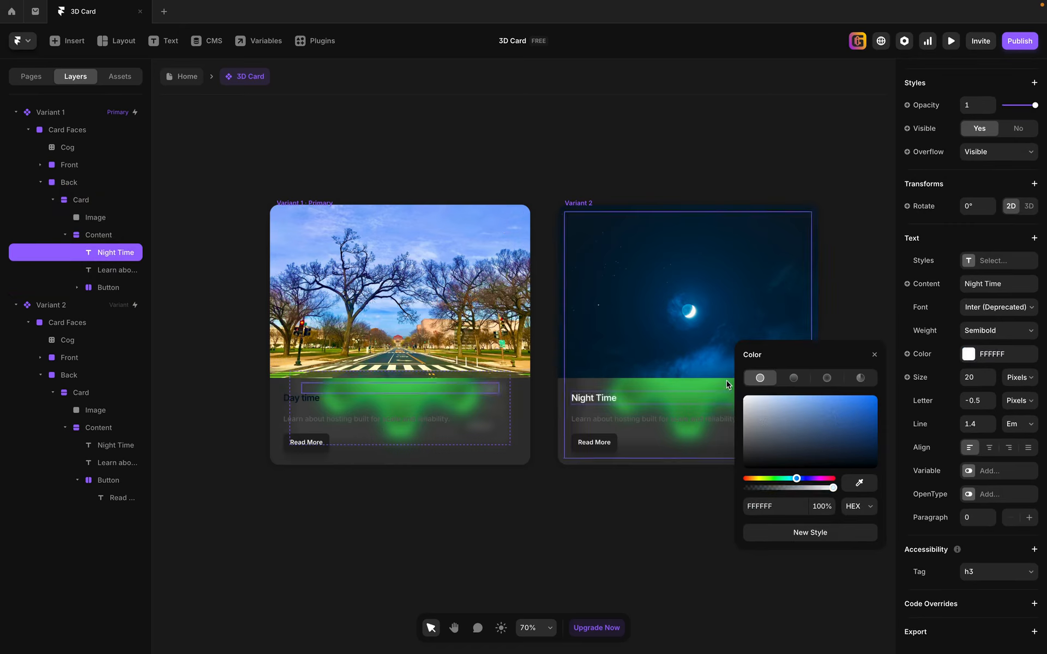
Set the text colour of the description below the Night Time heading in Variant 1's Back face to D6D6D6.
{"action": "left_click", "coordinate": [115, 270]}
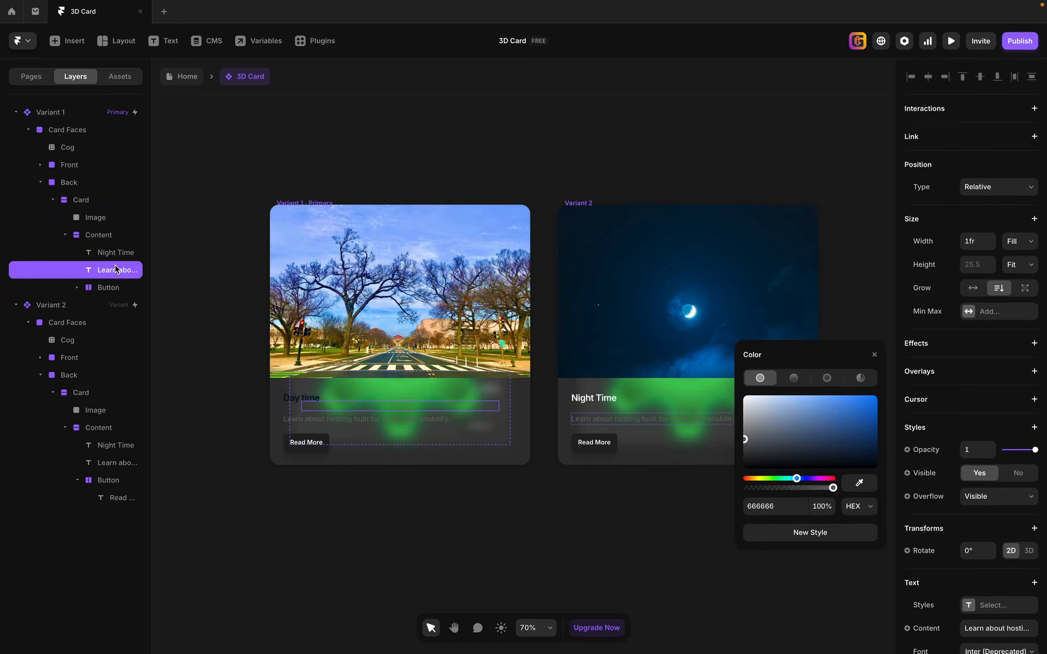
{"action": "left_click", "coordinate": [780, 507]}
{"action": "type", "text": "d6d6d6"}
{"action": "key", "text": "Return"}
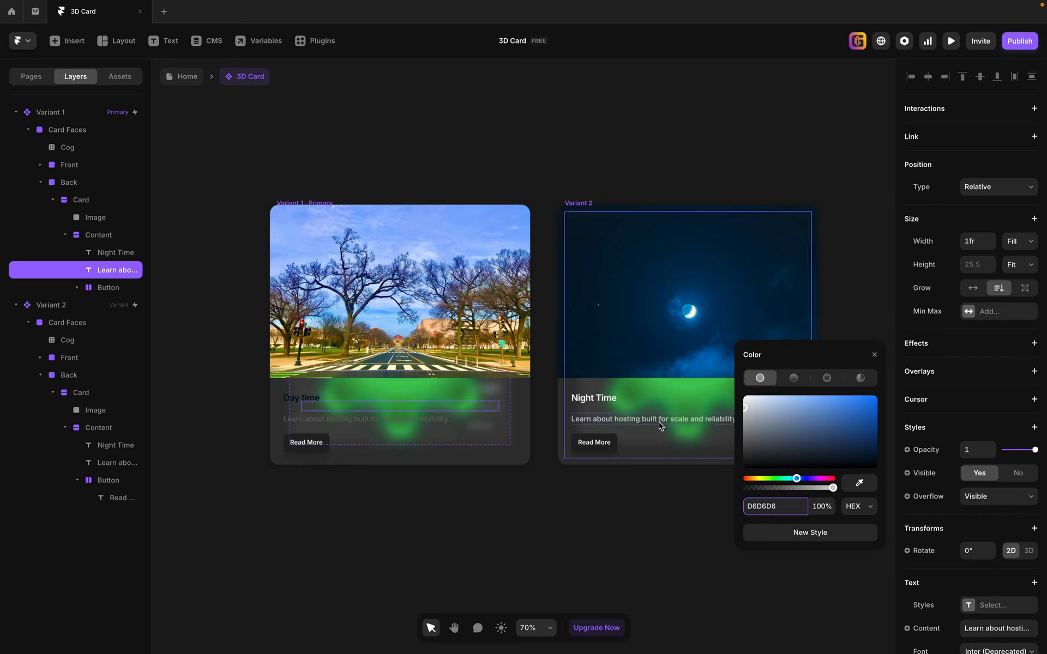
Set the text colour of the Day time heading in Variant 1's Front face to FFFFFF.
{"action": "left_click", "coordinate": [41, 183]}
{"action": "left_click", "coordinate": [39, 164]}
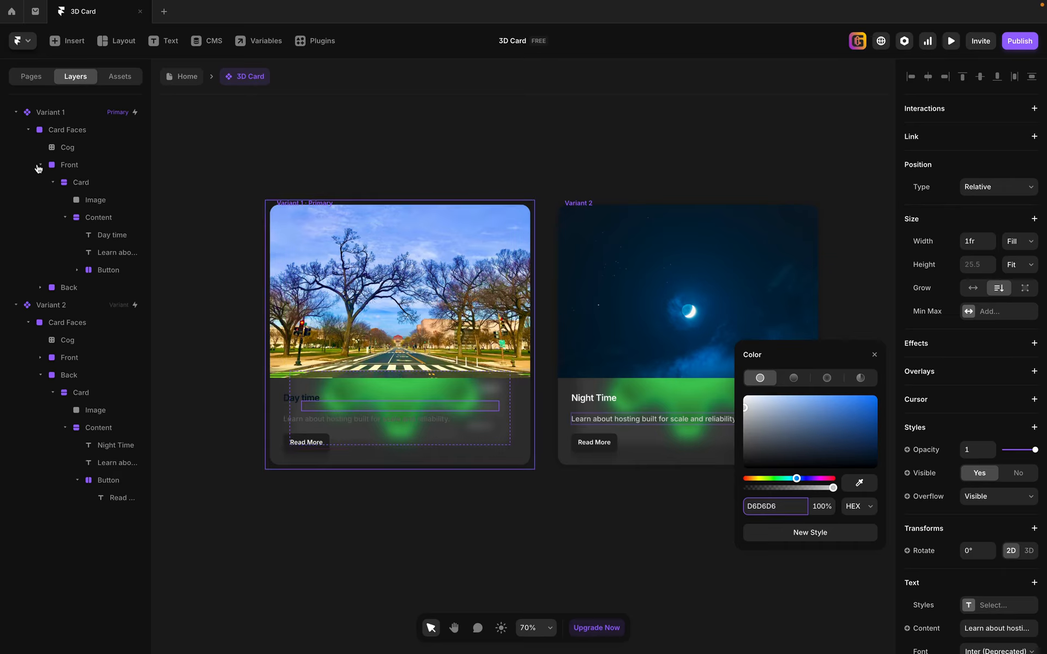
{"action": "left_click", "coordinate": [111, 240]}
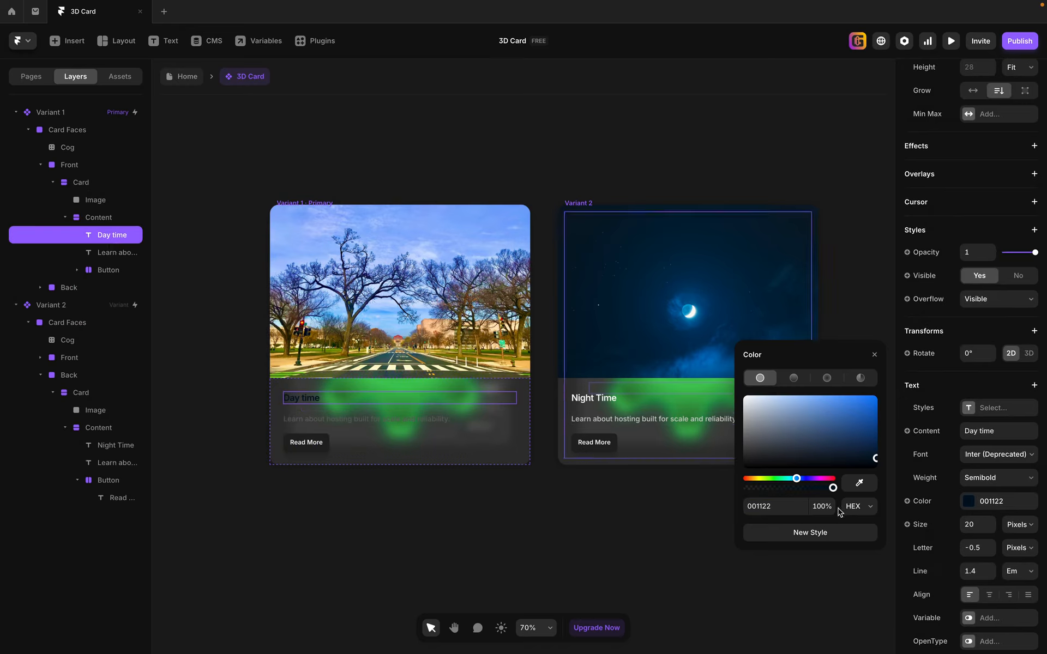
{"action": "left_click", "coordinate": [971, 503]}
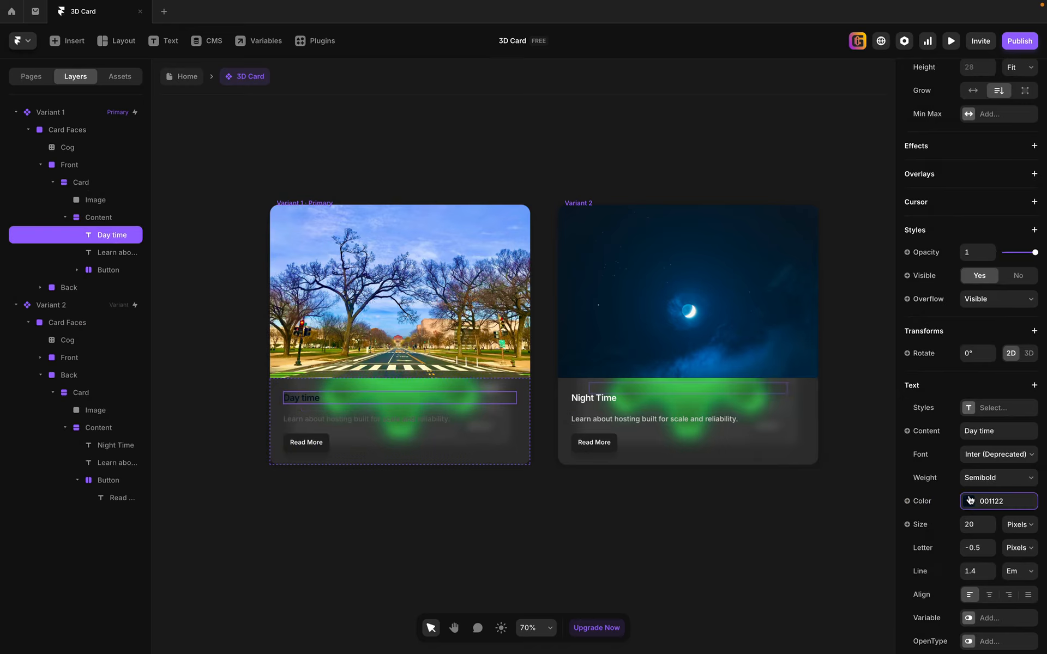
{"action": "left_click", "coordinate": [969, 501]}
{"action": "left_click_drag", "start_coordinate": [814, 517], "coordinate": [743, 484]}
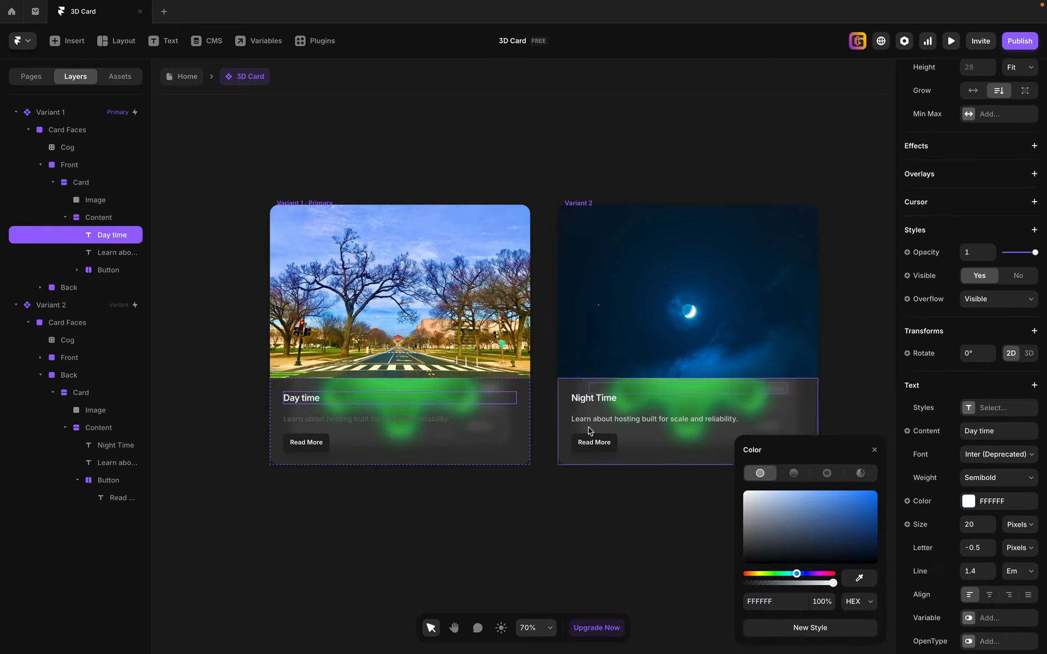
Set the text colour of the description below the Day time heading in Variant 1's Front face to D6D6D6.
{"action": "left_click", "coordinate": [116, 252]}
{"action": "left_click", "coordinate": [772, 602]}
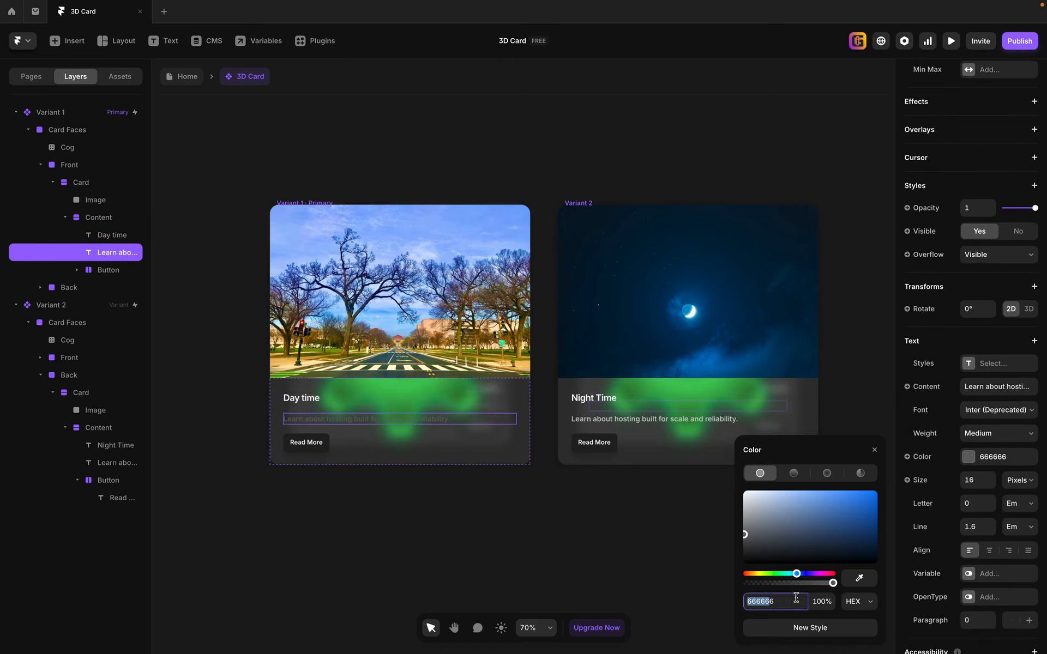
{"action": "type", "text": "d6d6d6"}
{"action": "key", "text": "Return"}
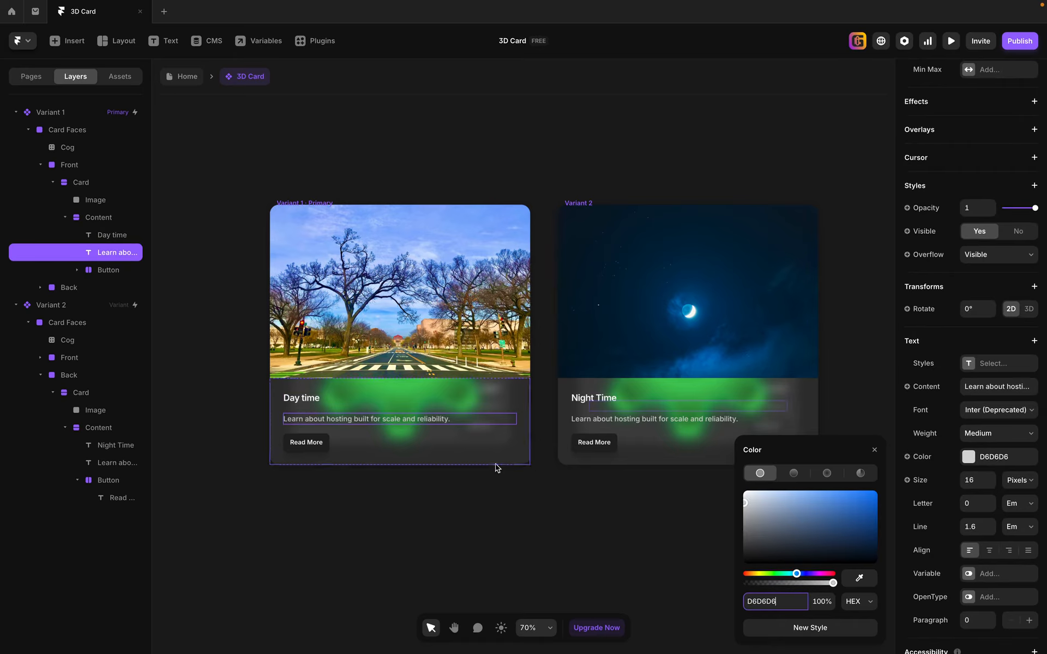
Preview Variant 1 and flip the card repeatedly between its day and night faces to check the animation, and close the preview.
{"action": "left_click", "coordinate": [287, 196]}
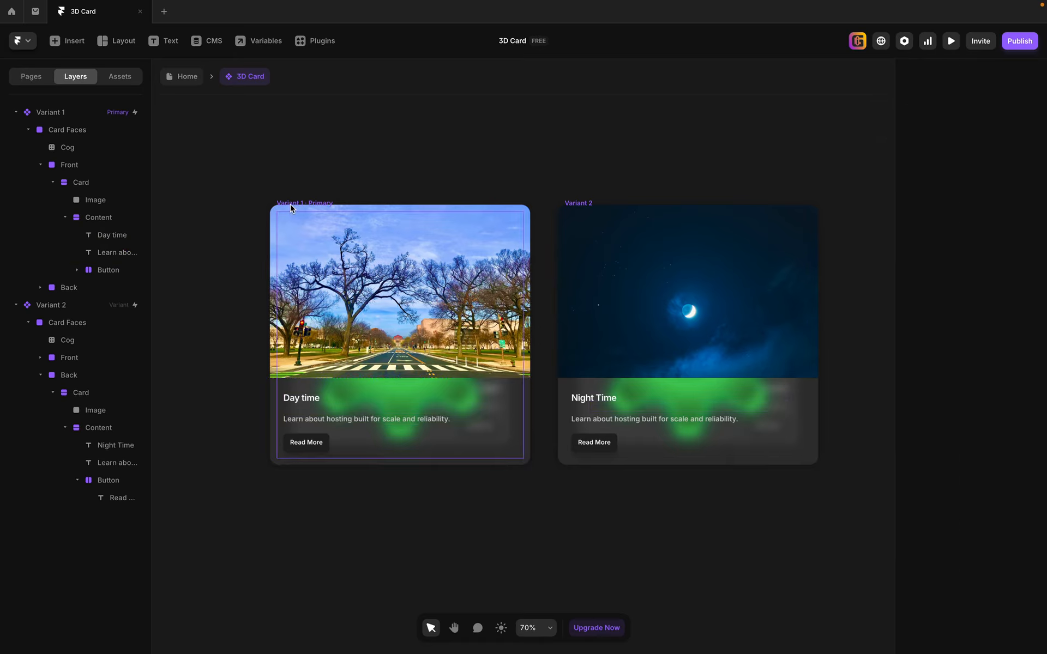
{"action": "left_click", "coordinate": [290, 204]}
{"action": "left_click", "coordinate": [951, 40]}
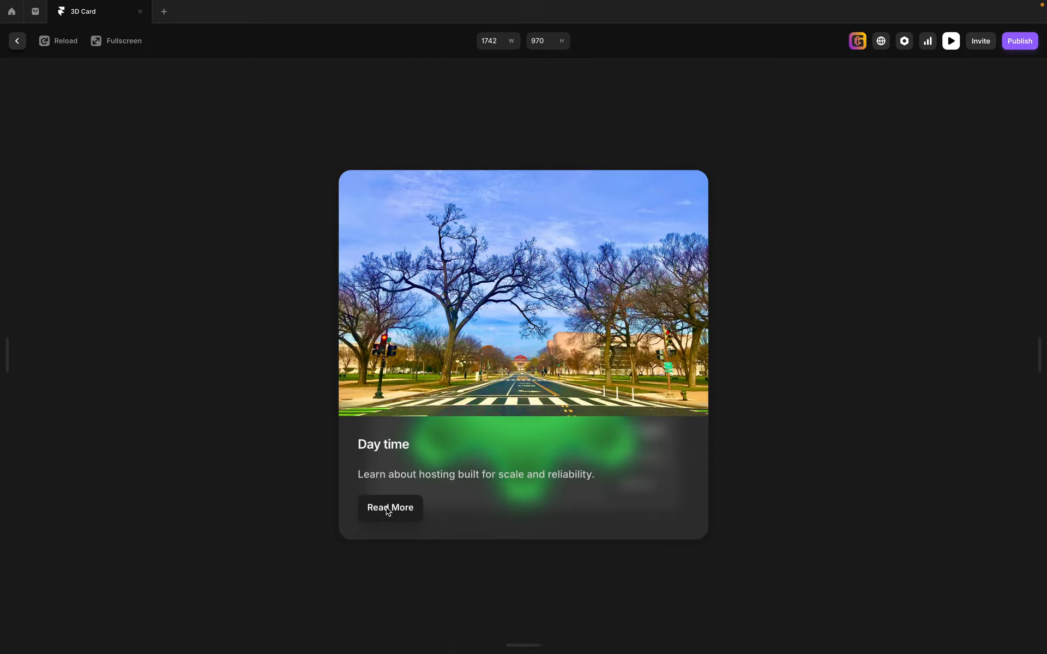
{"action": "left_click", "coordinate": [406, 515]}
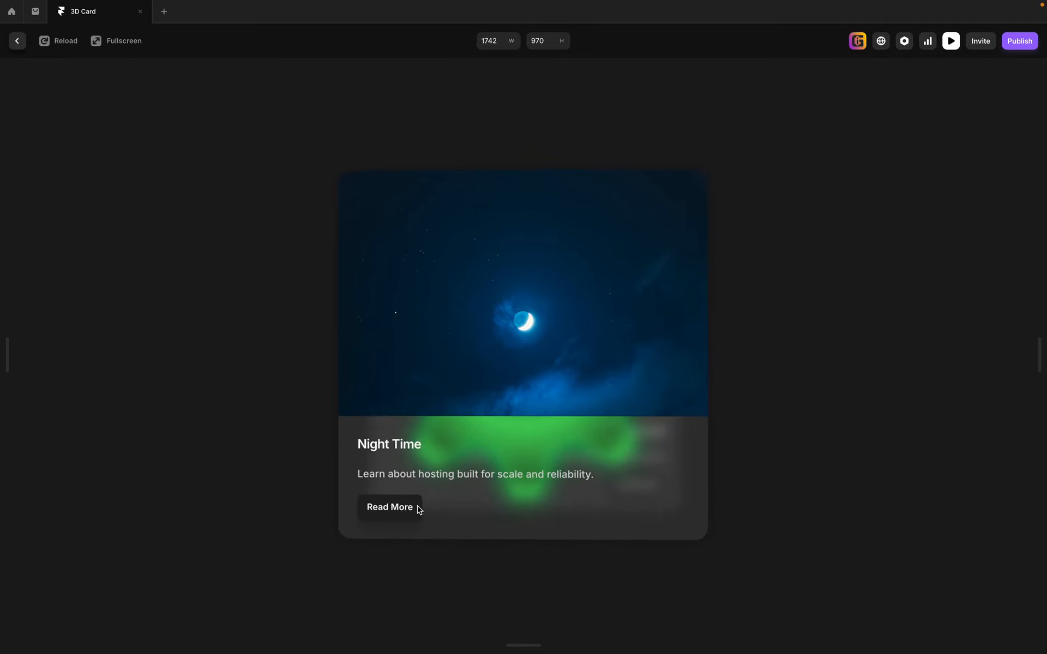
{"action": "left_click", "coordinate": [416, 507]}
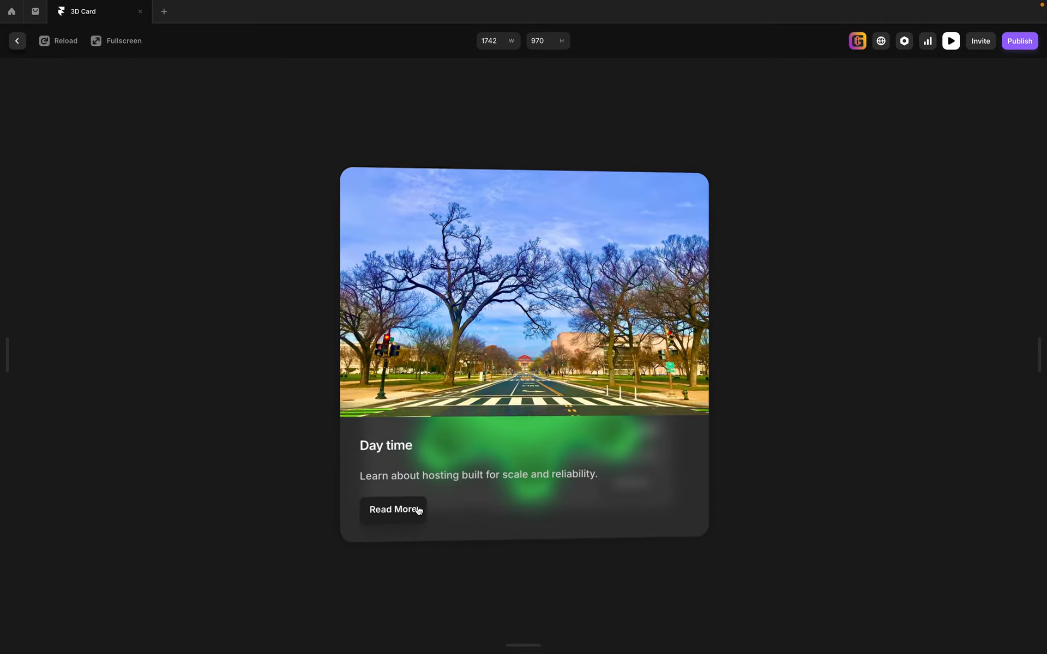
{"action": "left_click", "coordinate": [418, 510]}
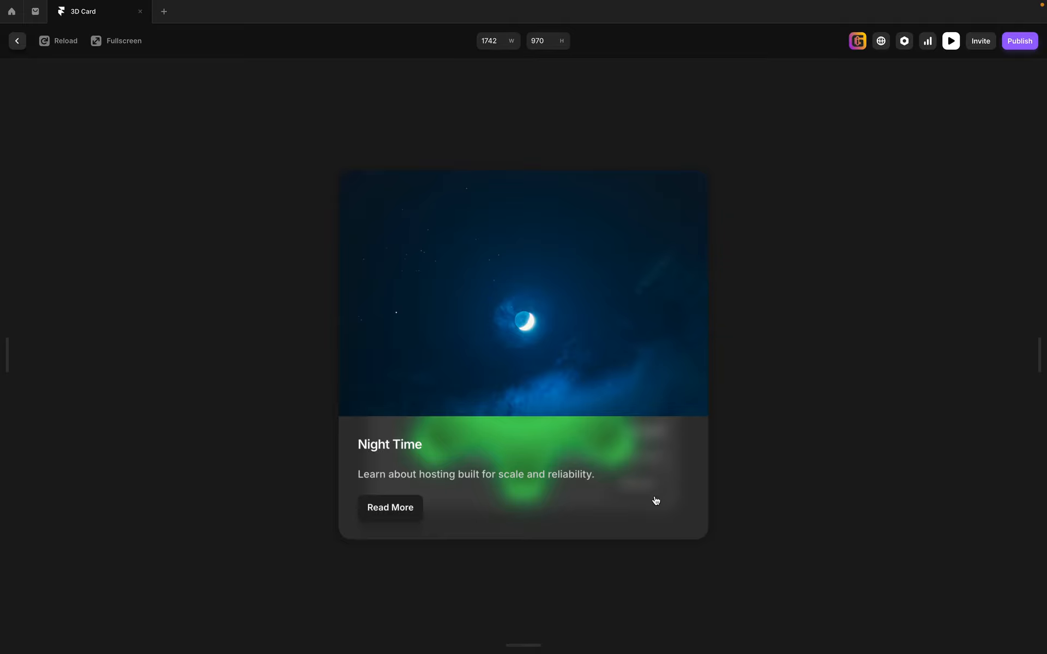
{"action": "left_click", "coordinate": [656, 500]}
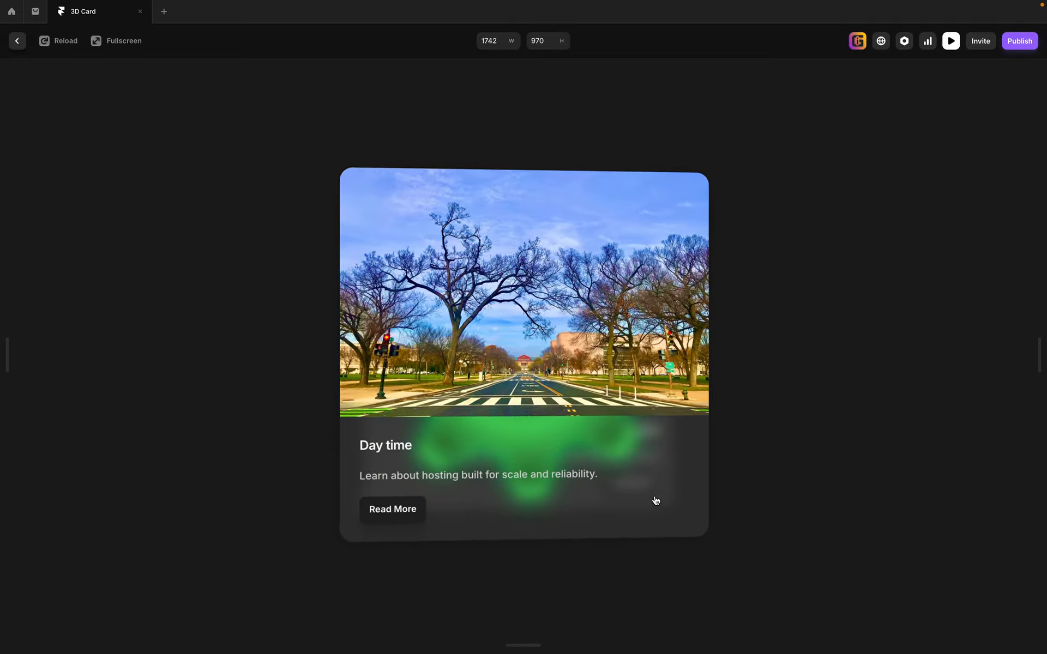
{"action": "left_click", "coordinate": [632, 486]}
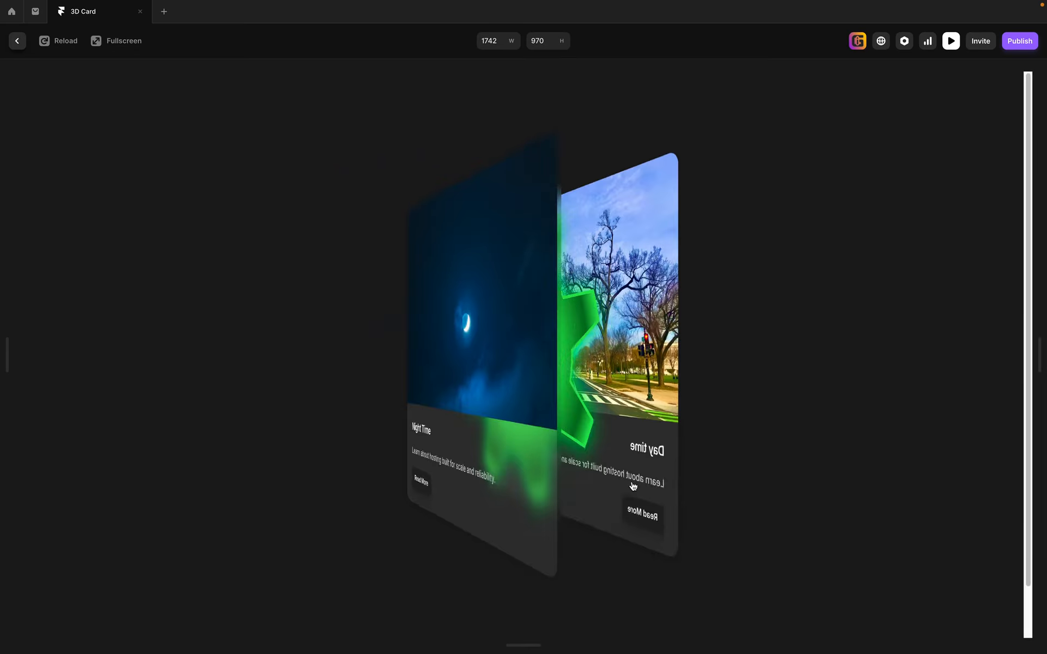
{"action": "left_click", "coordinate": [632, 487]}
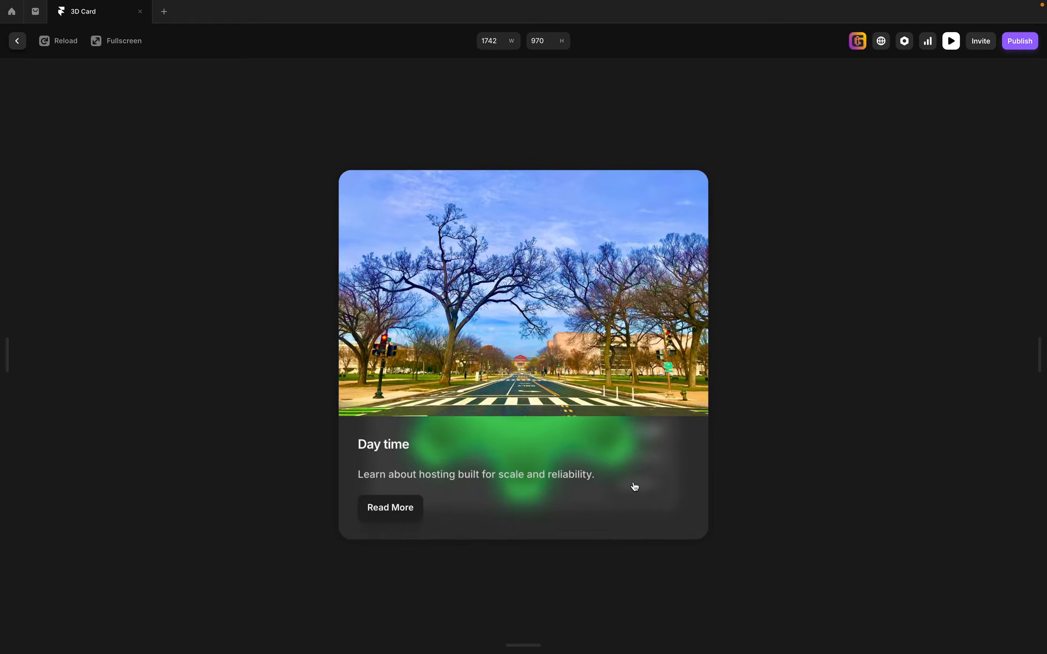
{"action": "left_click", "coordinate": [634, 487]}
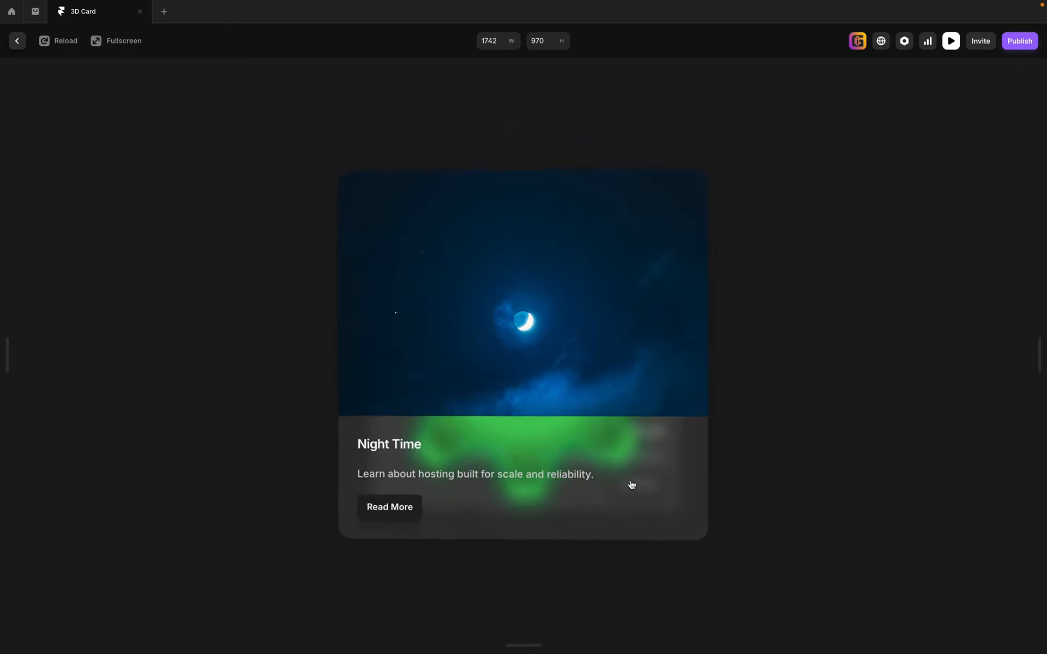
{"action": "left_click", "coordinate": [631, 485]}
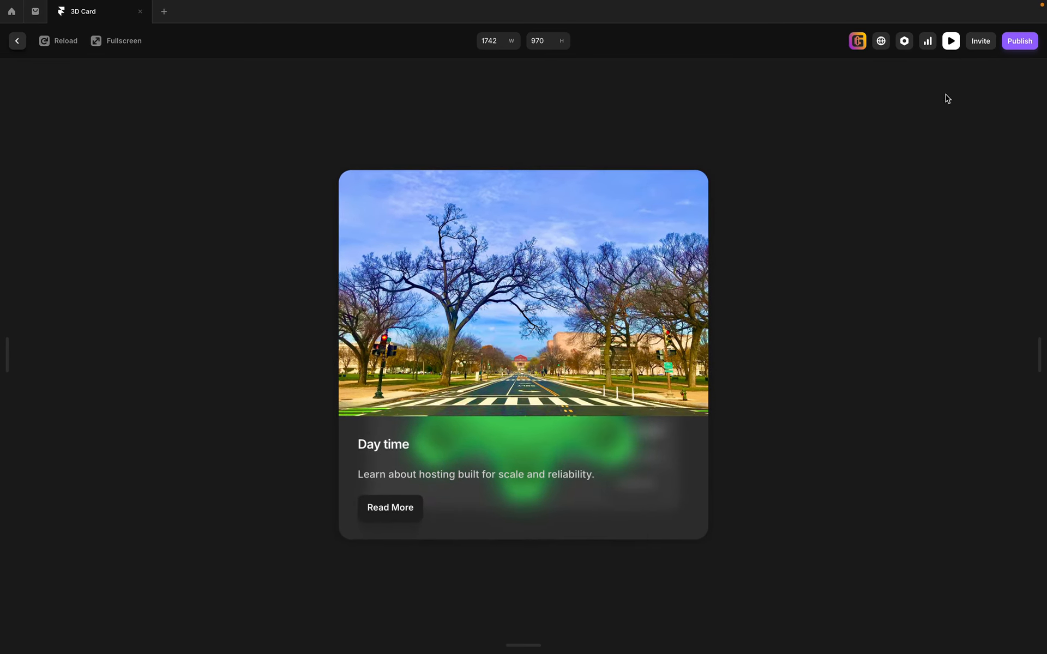
{"action": "key", "text": "Escape"}
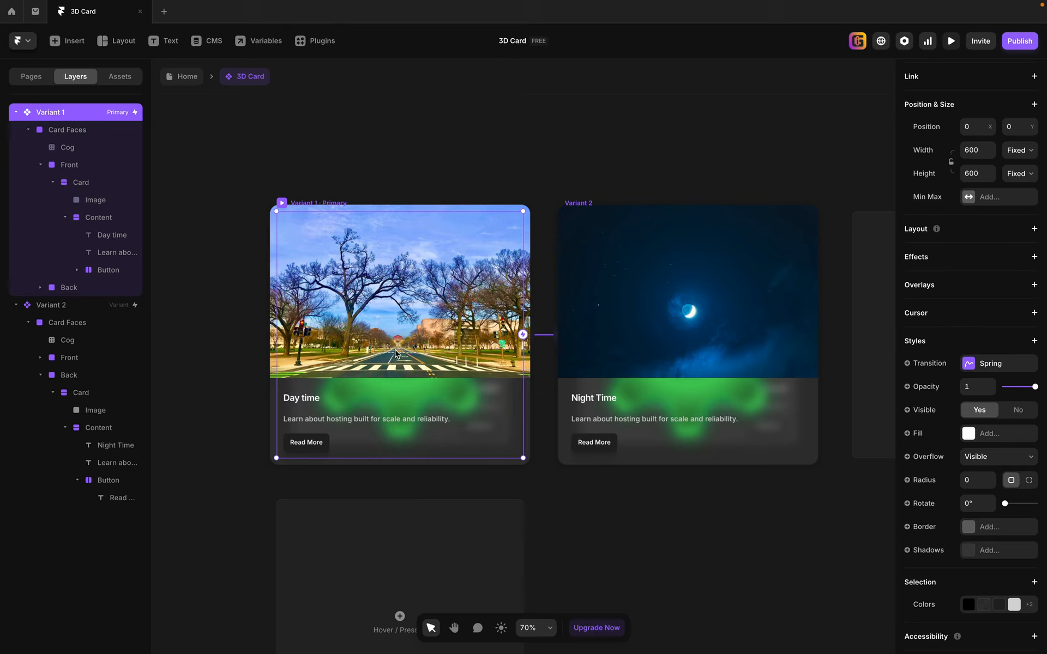
Leave the 3D Card component editor and return to the Home page.
{"action": "left_click", "coordinate": [184, 76]}
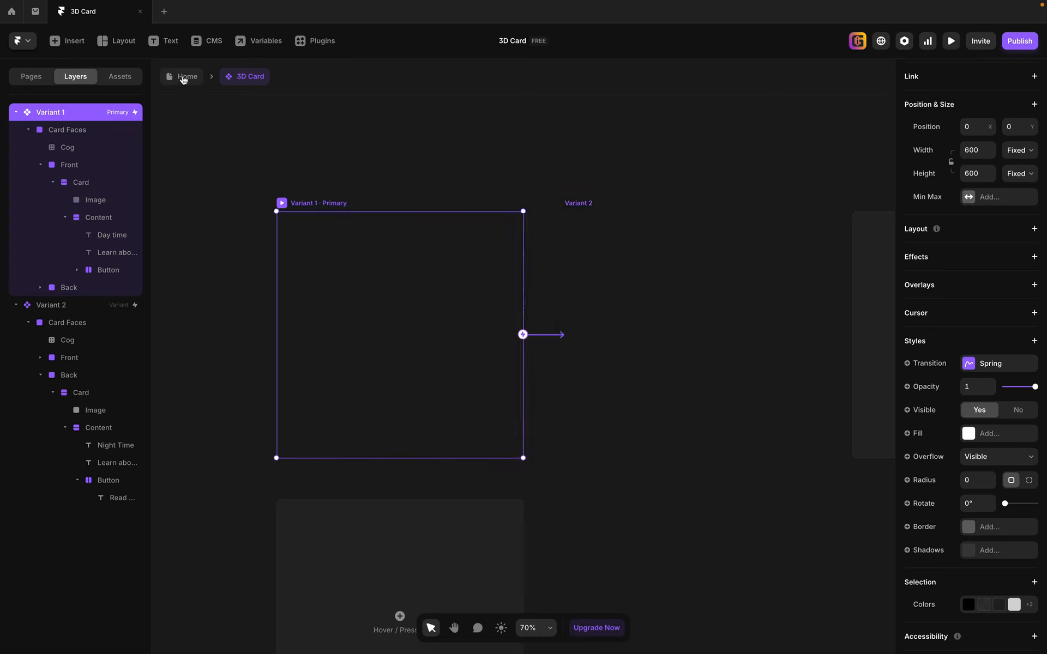
{"action": "left_click", "coordinate": [440, 272]}
{"action": "key", "text": "h"}
{"action": "left_click_drag", "start_coordinate": [426, 261], "coordinate": [281, 281]}
{"action": "key", "text": "v"}
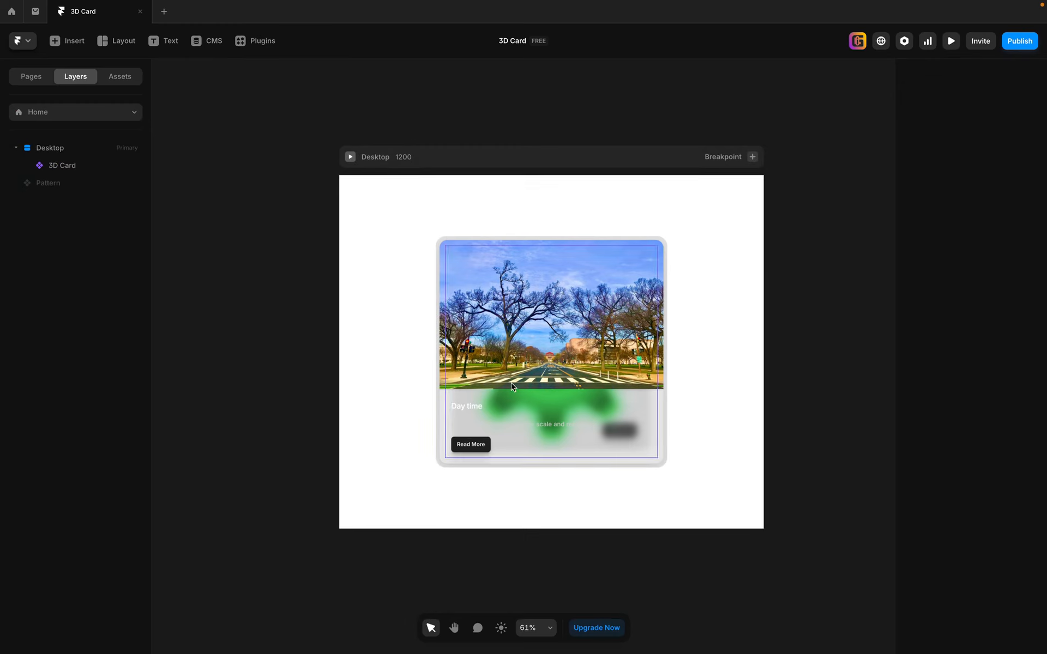
{"action": "double_click", "coordinate": [535, 281]}
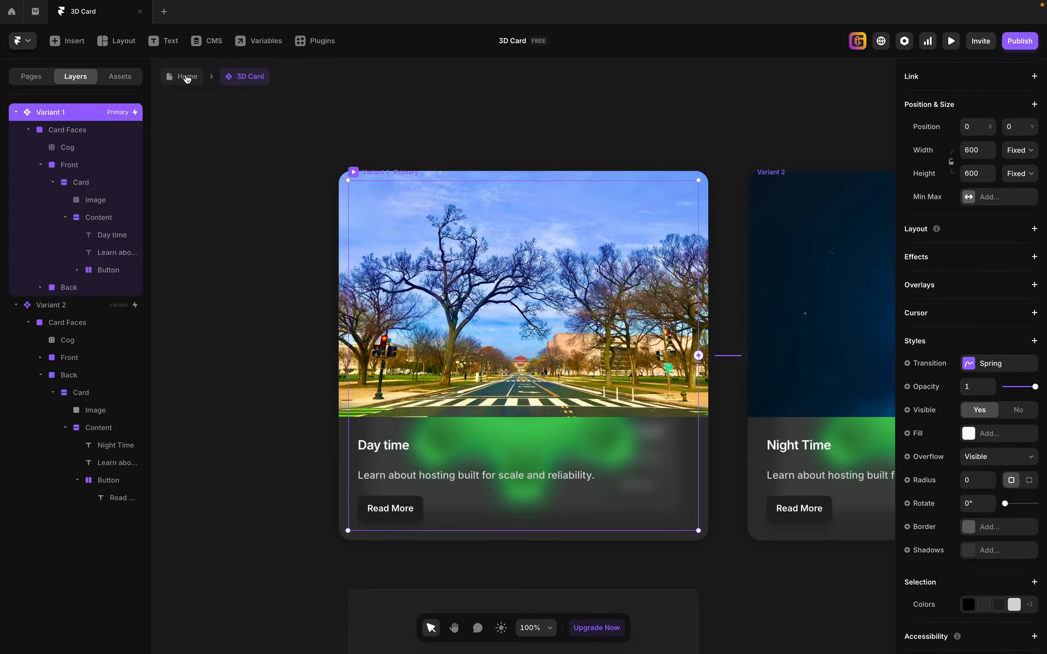
{"action": "left_click", "coordinate": [186, 79]}
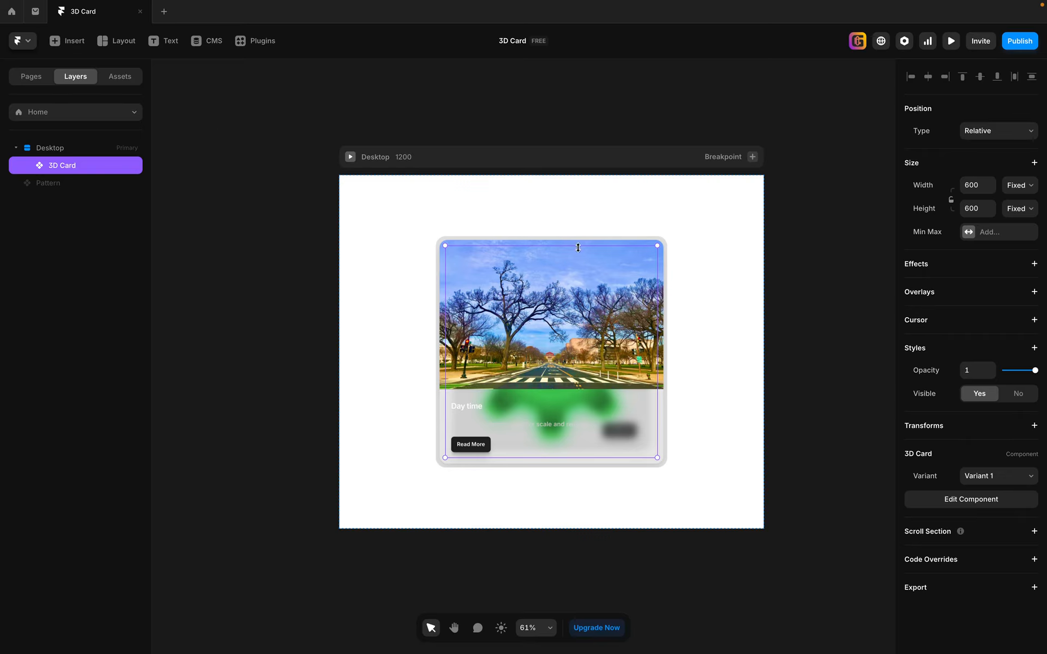
Change the Desktop frame's fill type to Image and open the Unsplash plugin as the image source.
{"action": "left_click", "coordinate": [393, 158]}
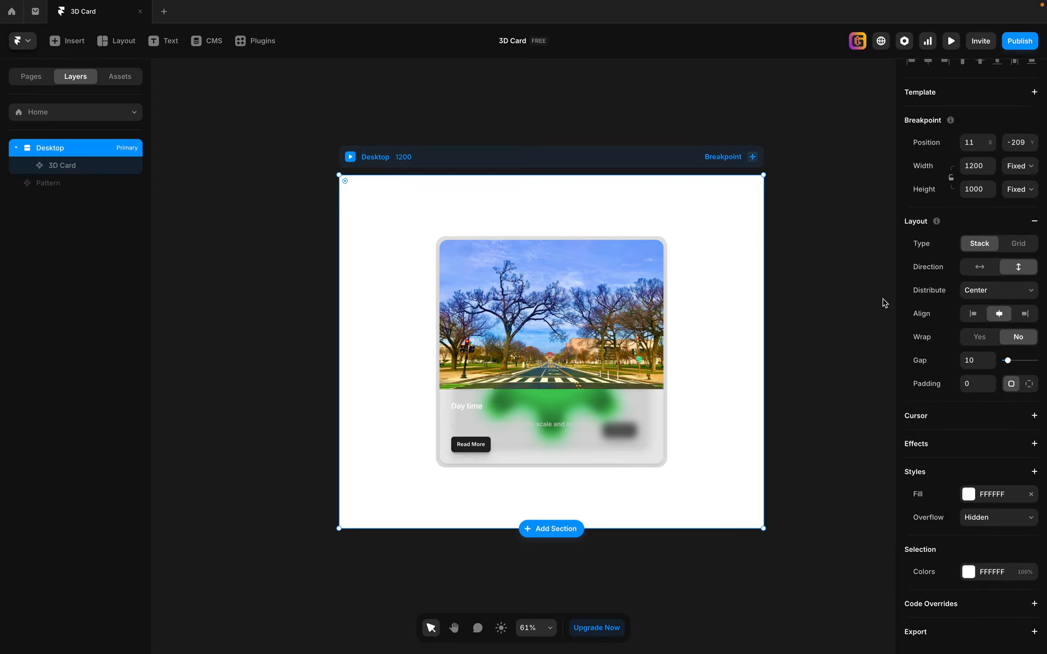
{"action": "left_click", "coordinate": [969, 496]}
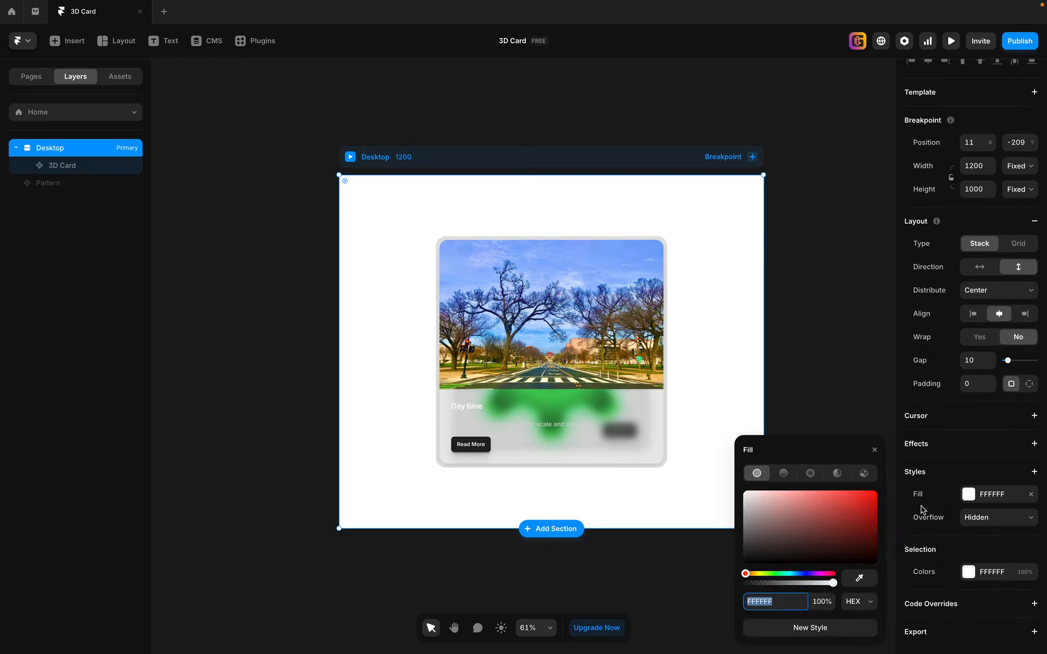
{"action": "left_click", "coordinate": [863, 474]}
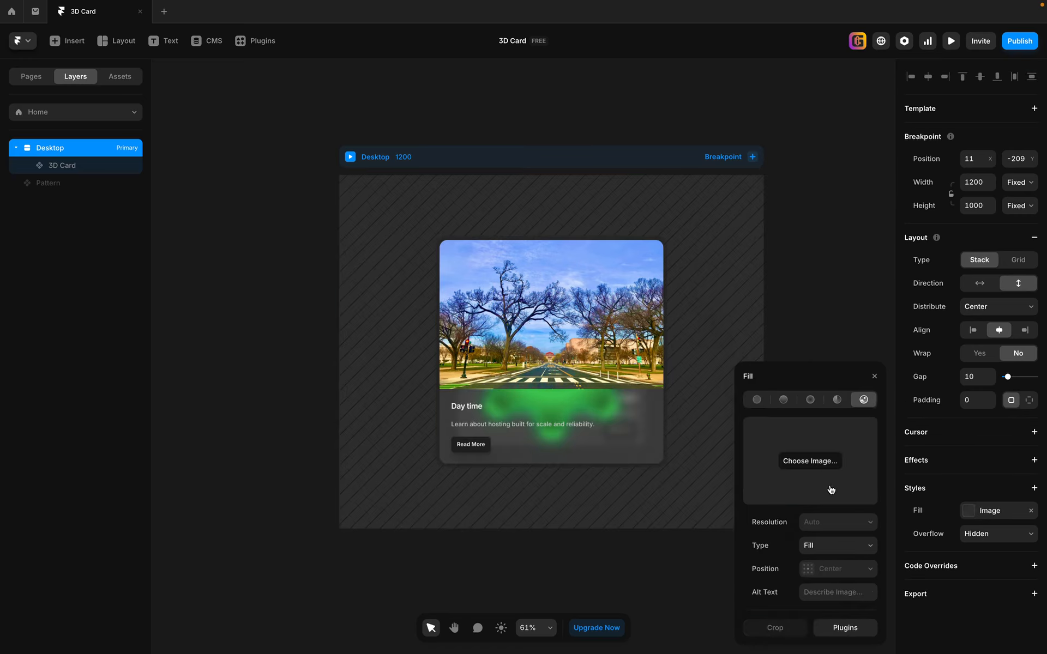
{"action": "left_click", "coordinate": [862, 633]}
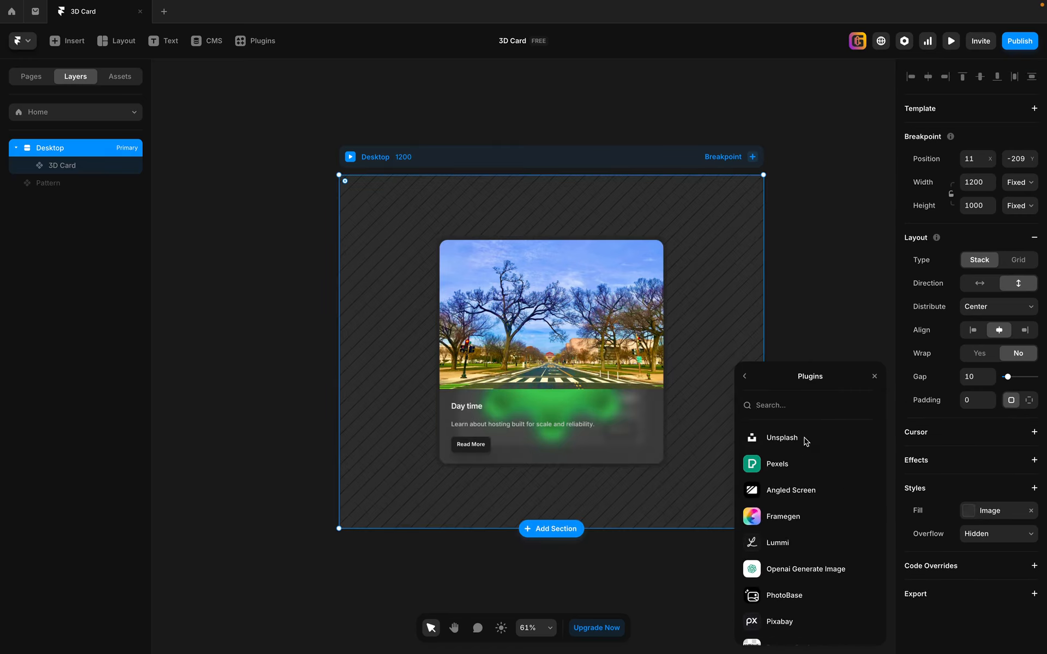
{"action": "left_click", "coordinate": [805, 439]}
Search Unsplash for "3d" and fill the Desktop frame with the image of glossy purple wavy ribbons.
{"action": "scroll", "coordinate": [456, 381], "scroll_direction": "down", "scroll_amount": 10}
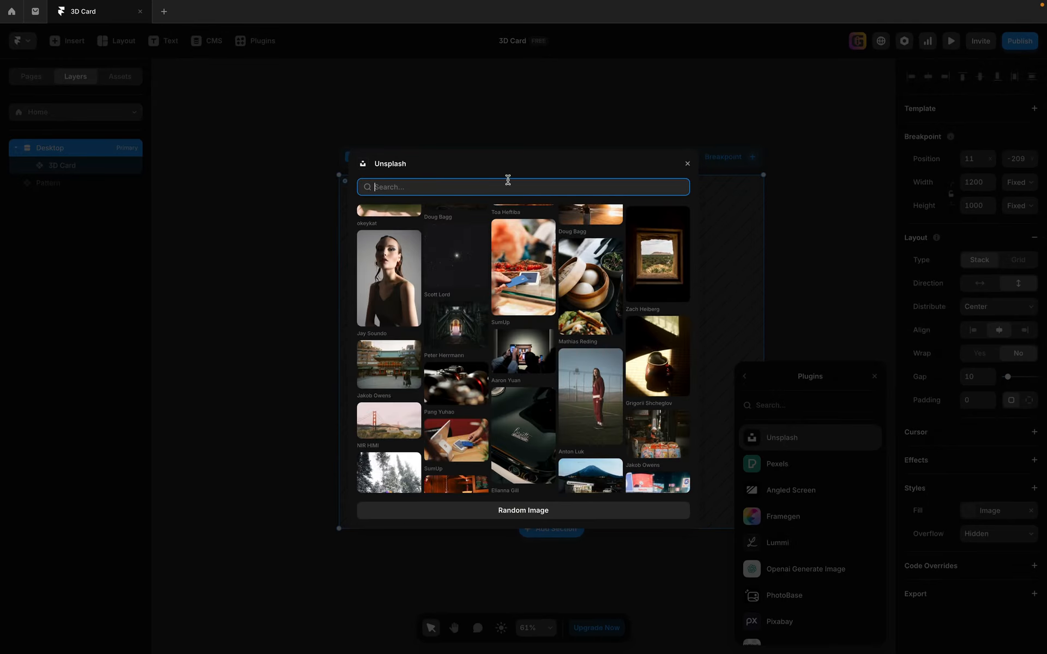
{"action": "type", "text": "ab"}
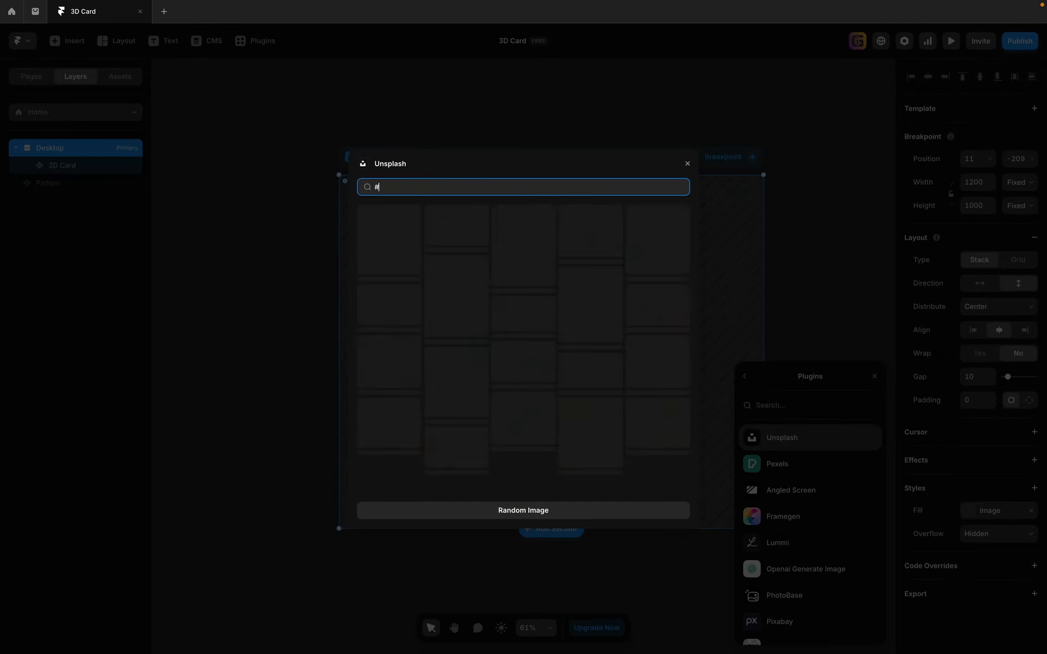
{"action": "key", "text": "BackSpace"}
{"action": "key", "text": "BackSpace"}
{"action": "type", "text": "3d"}
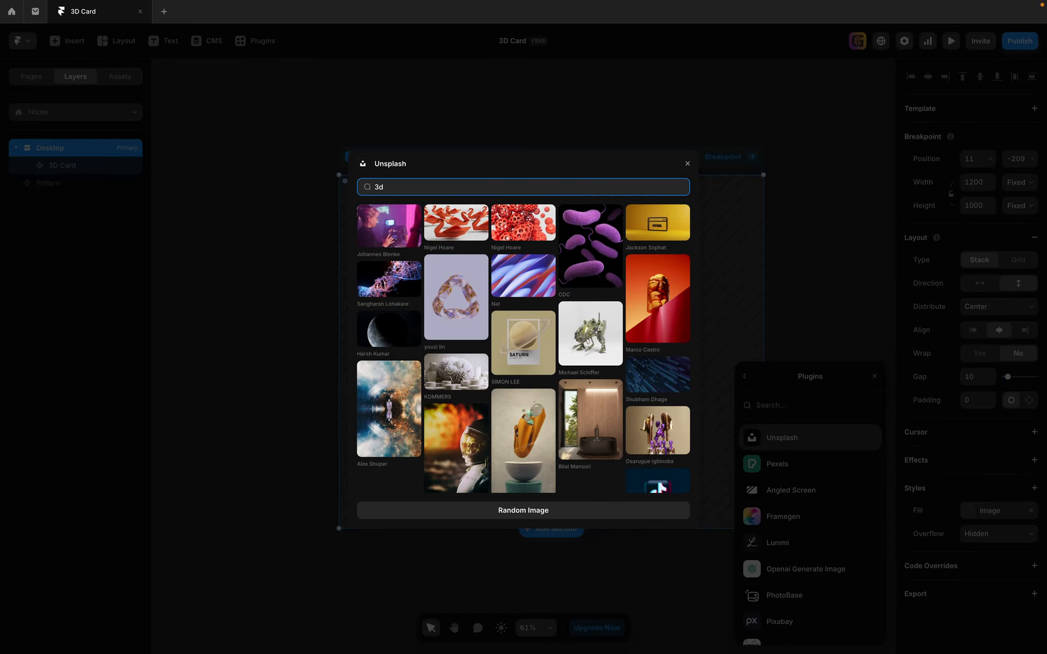
{"action": "scroll", "coordinate": [605, 406], "scroll_direction": "down", "scroll_amount": 3}
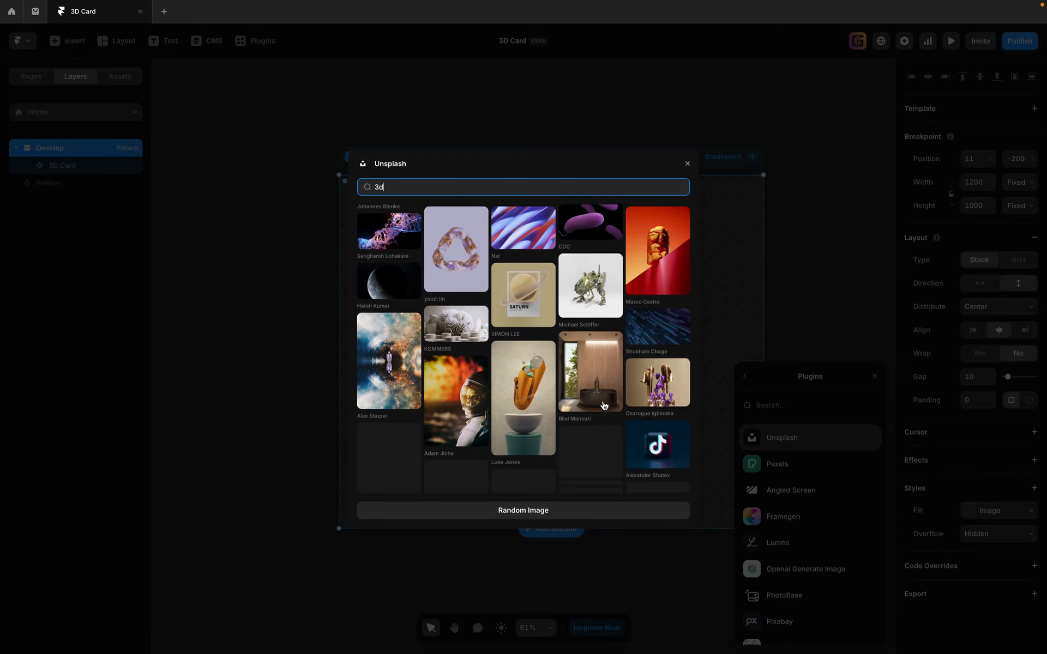
{"action": "scroll", "coordinate": [606, 406], "scroll_direction": "down", "scroll_amount": 2}
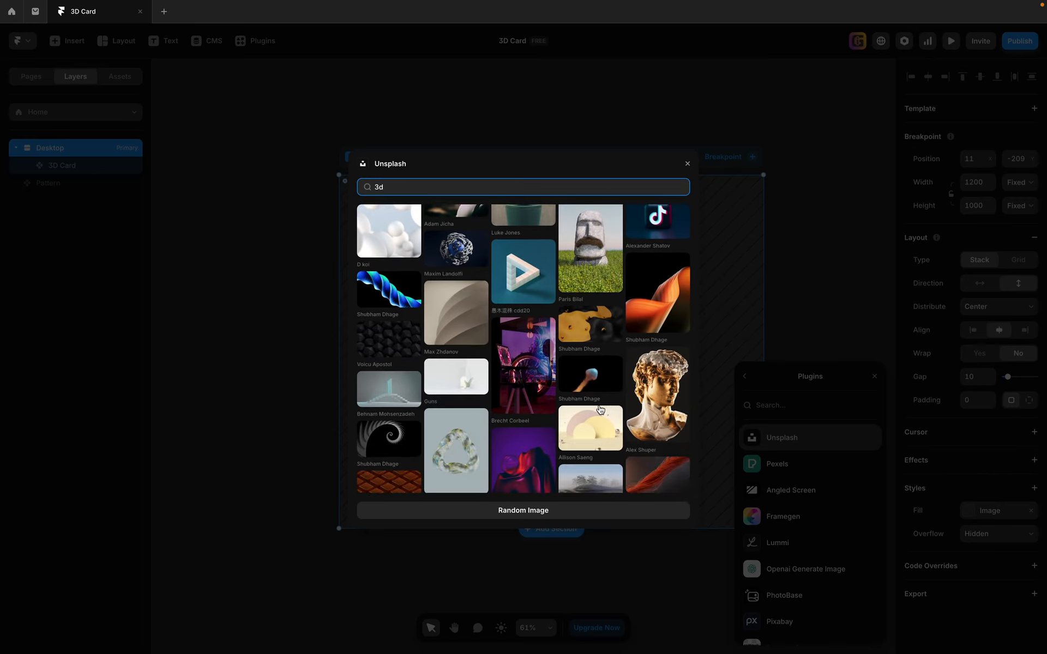
{"action": "scroll", "coordinate": [605, 408], "scroll_direction": "down", "scroll_amount": 3}
{"action": "scroll", "coordinate": [598, 410], "scroll_direction": "down", "scroll_amount": 1}
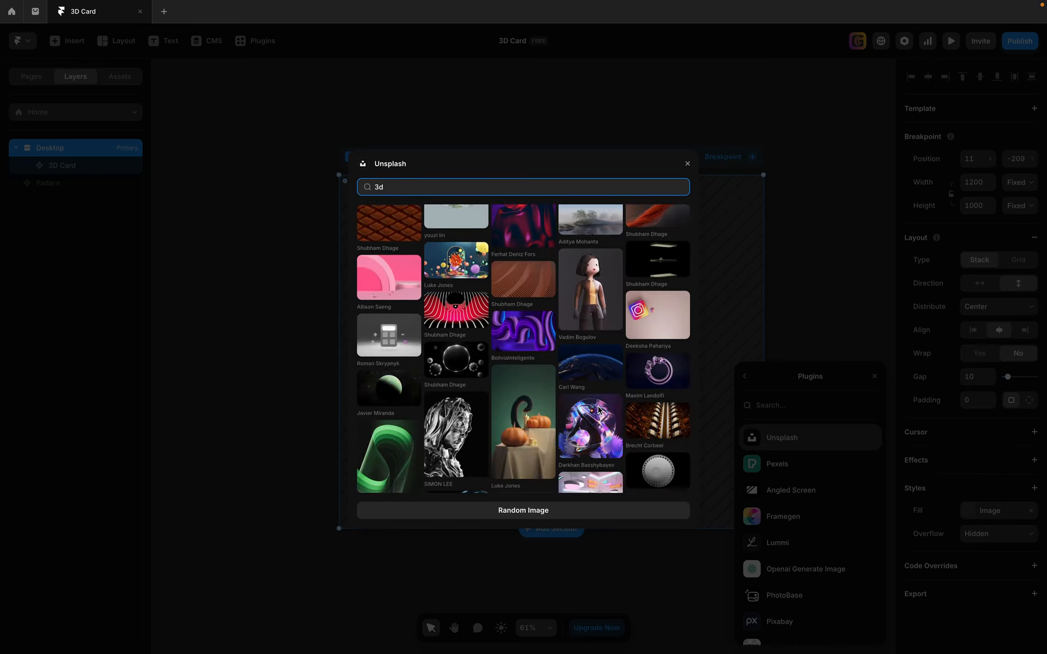
{"action": "left_click", "coordinate": [522, 342]}
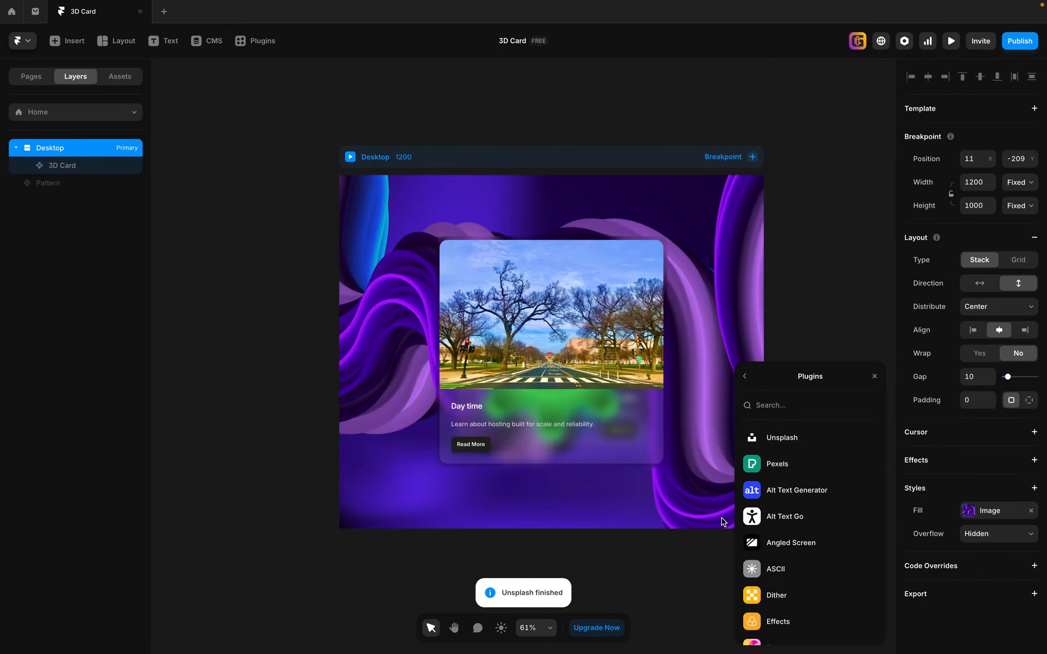
Preview the Desktop page in fullscreen and flip the card repeatedly between its day and night faces to check it over the image background.
{"action": "left_click", "coordinate": [721, 518]}
{"action": "left_click", "coordinate": [350, 157]}
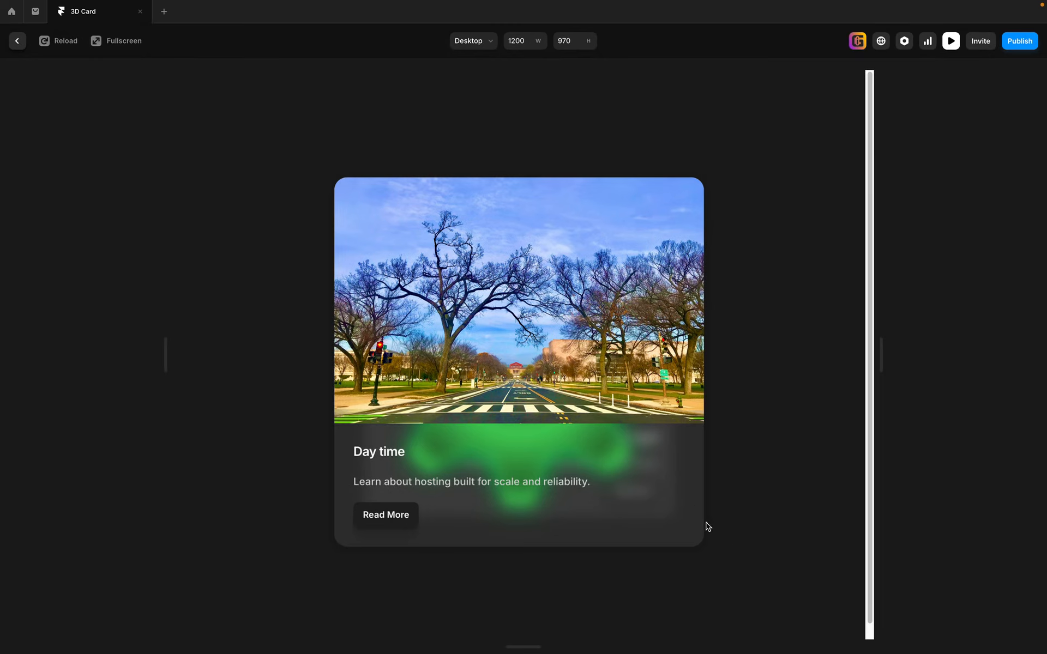
{"action": "left_click", "coordinate": [123, 41]}
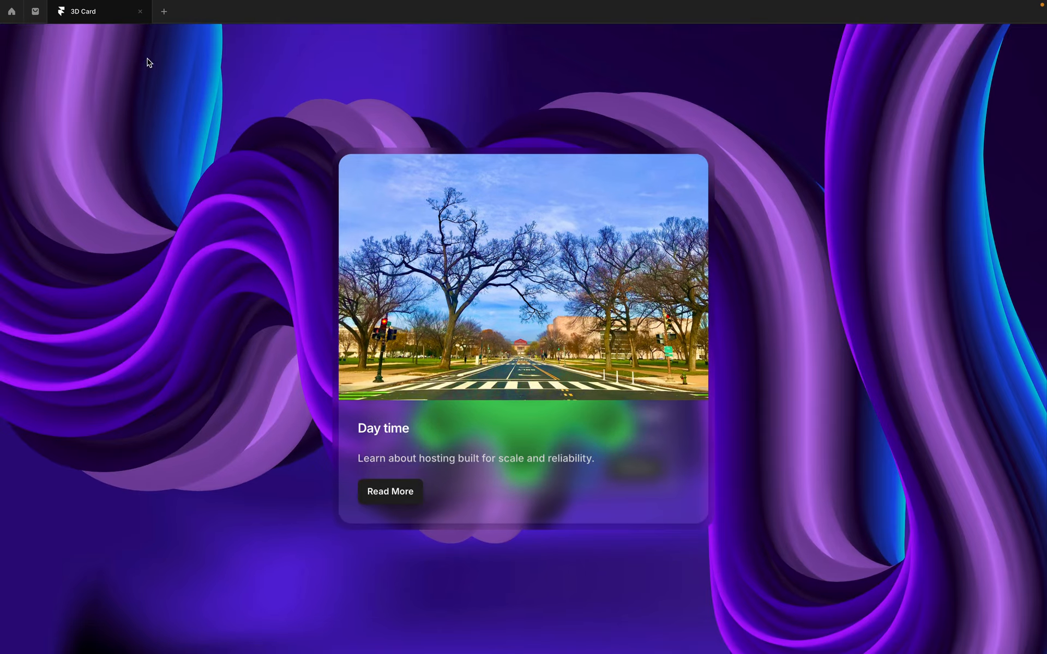
{"action": "left_click", "coordinate": [390, 496]}
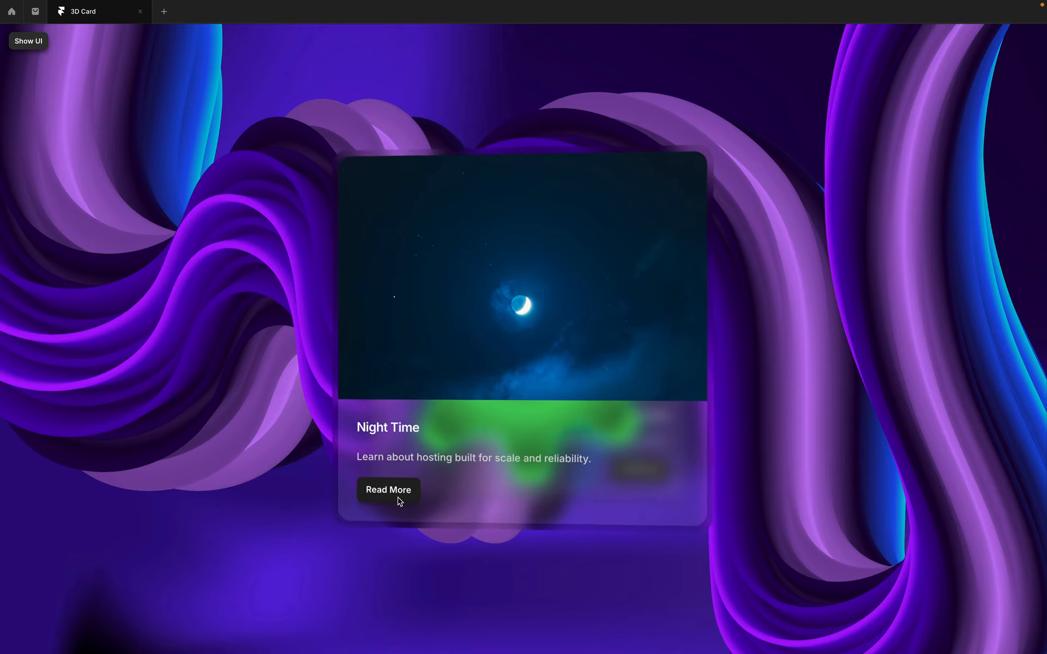
{"action": "left_click", "coordinate": [399, 498]}
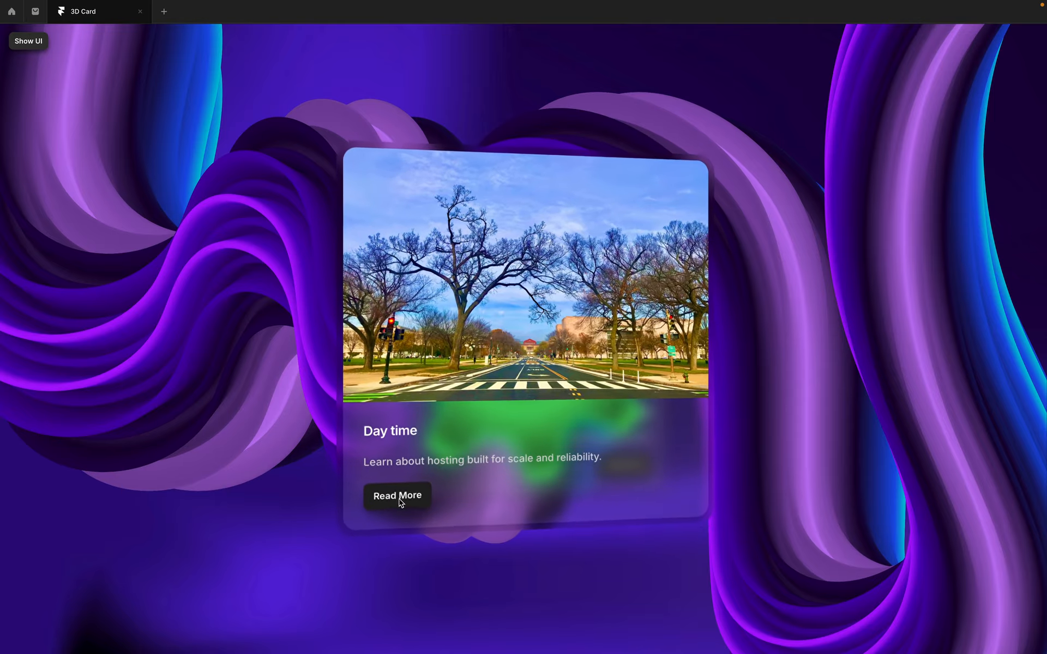
{"action": "left_click", "coordinate": [401, 502]}
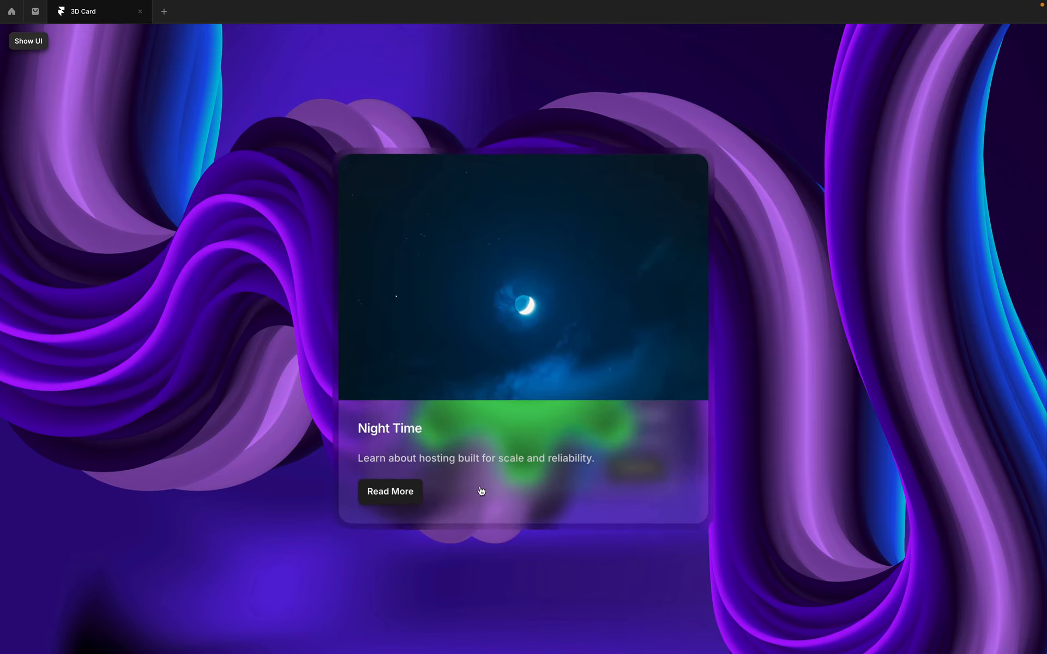
{"action": "left_click", "coordinate": [426, 494]}
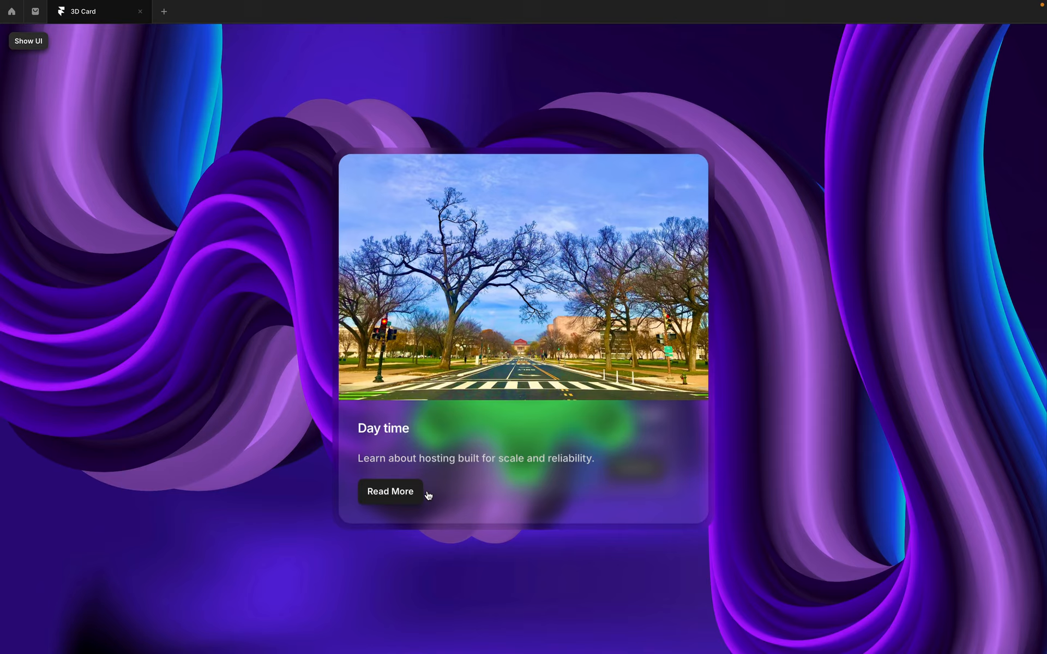
{"action": "left_click", "coordinate": [429, 495]}
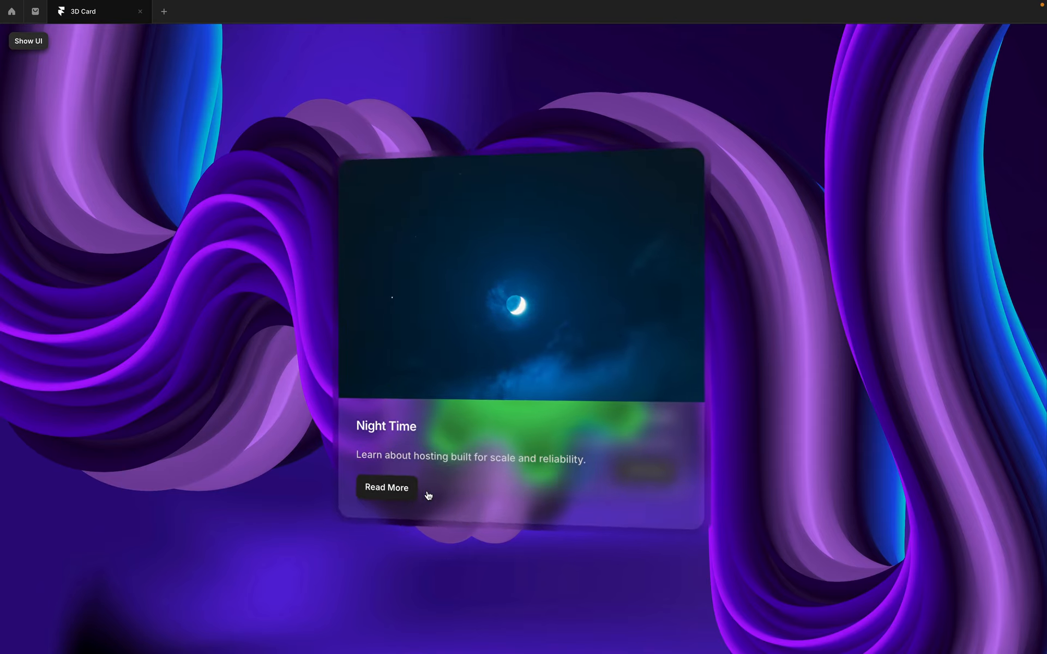